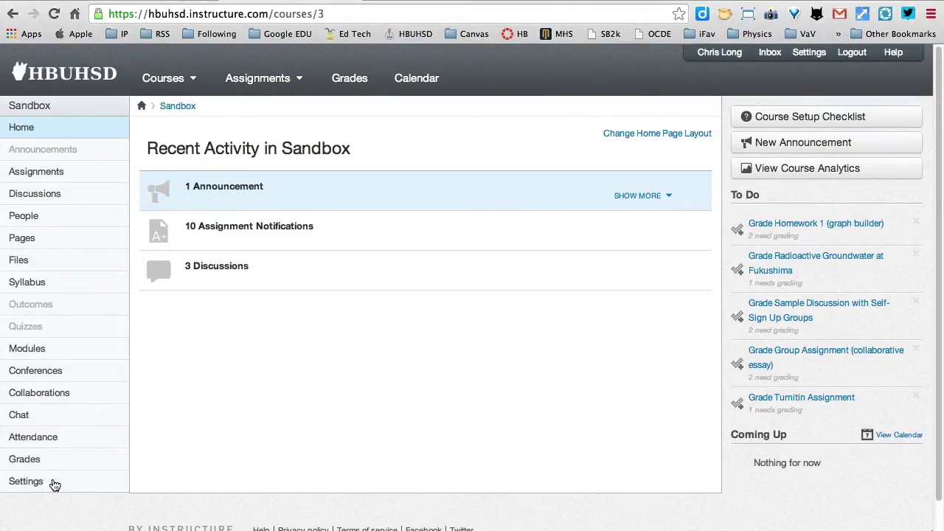
Find the Quizlet Flash Cards app in the Sandbox course's external apps by filtering for "qu" and add it to the course
click(25, 481)
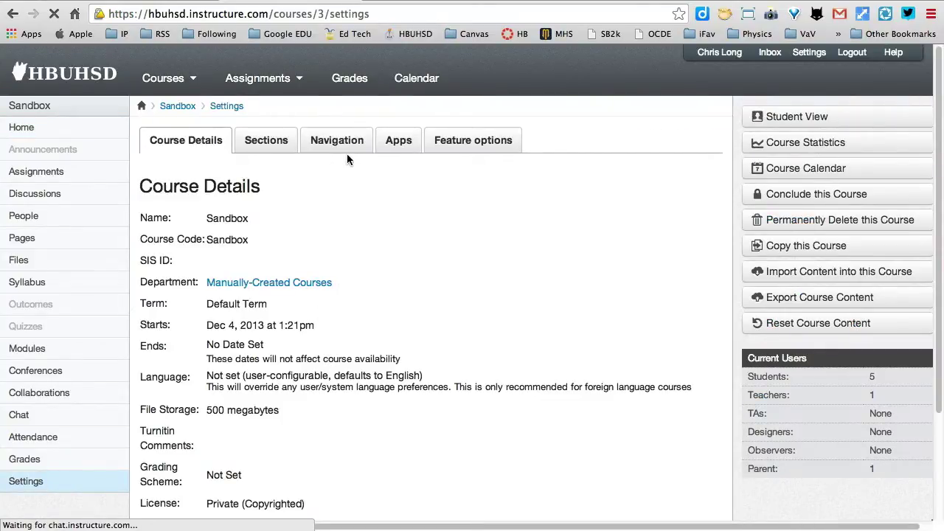
click(409, 142)
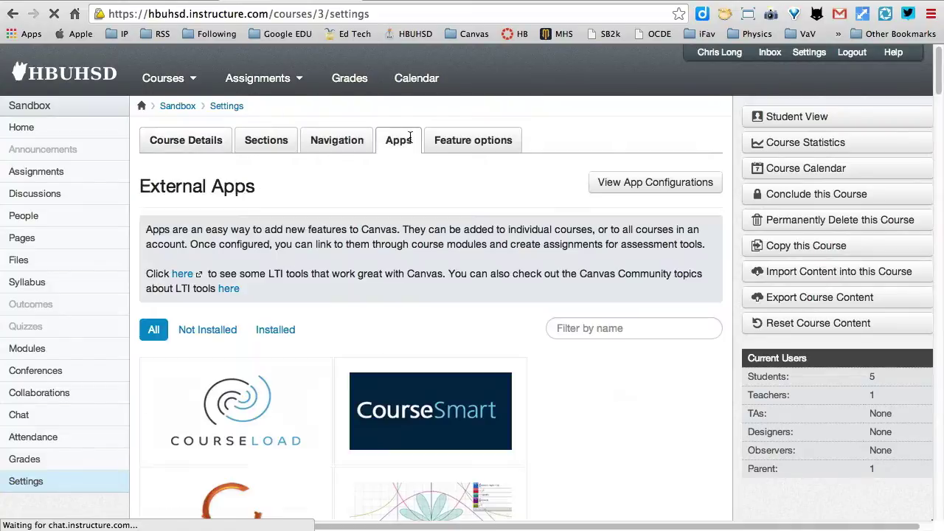
click(586, 331)
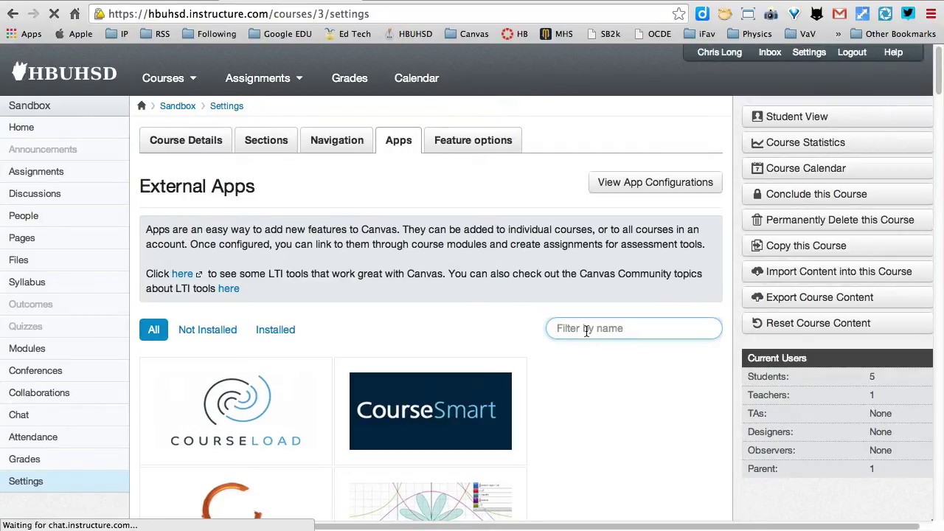
text(qu)
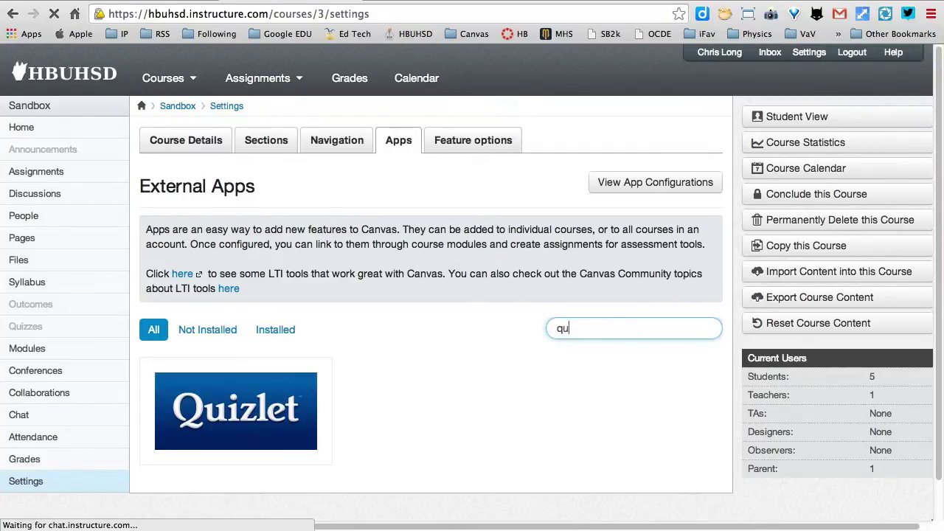
click(279, 411)
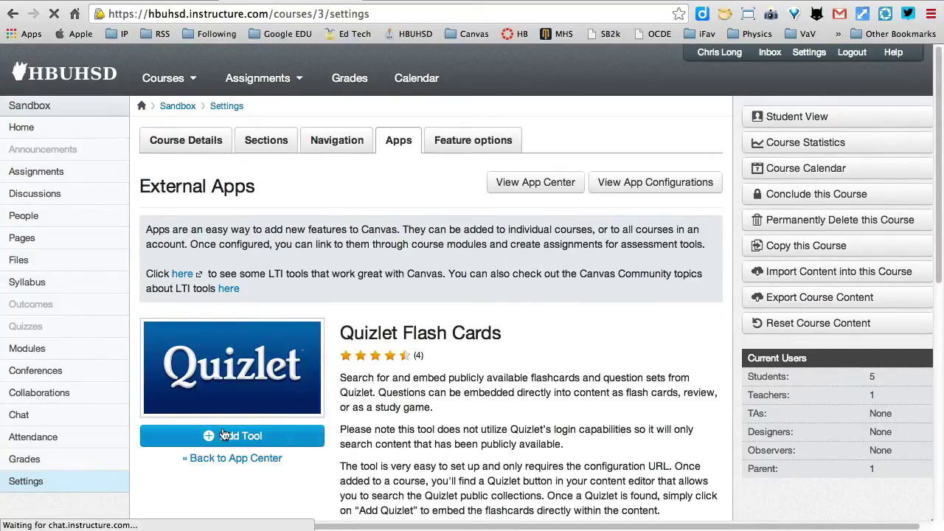
click(241, 437)
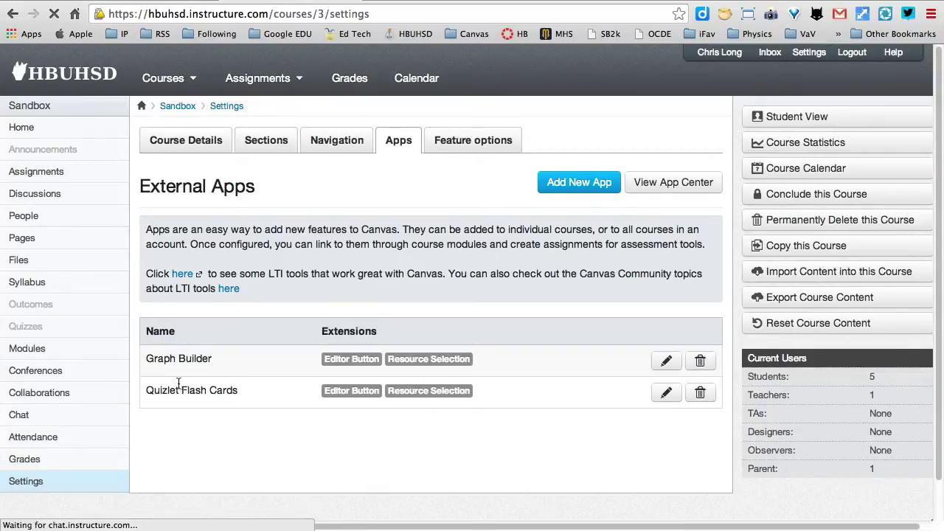
Start a new assignment in the Quizzes group of the course and title it "Quizlet example Spanish"
click(81, 174)
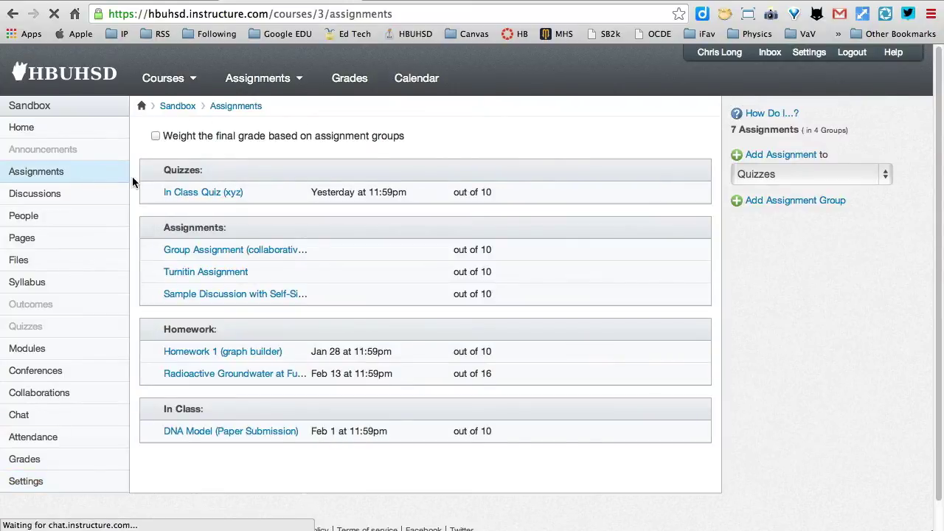
click(795, 156)
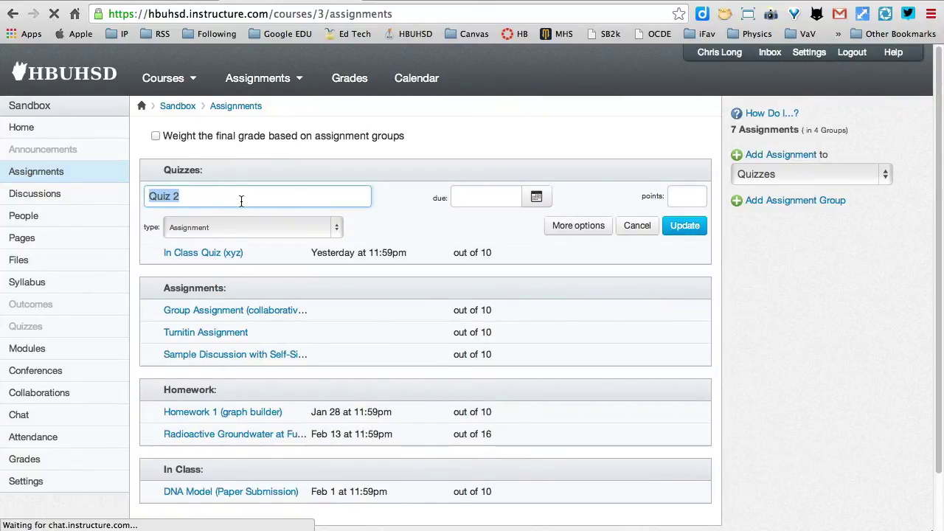
text(Quiz)
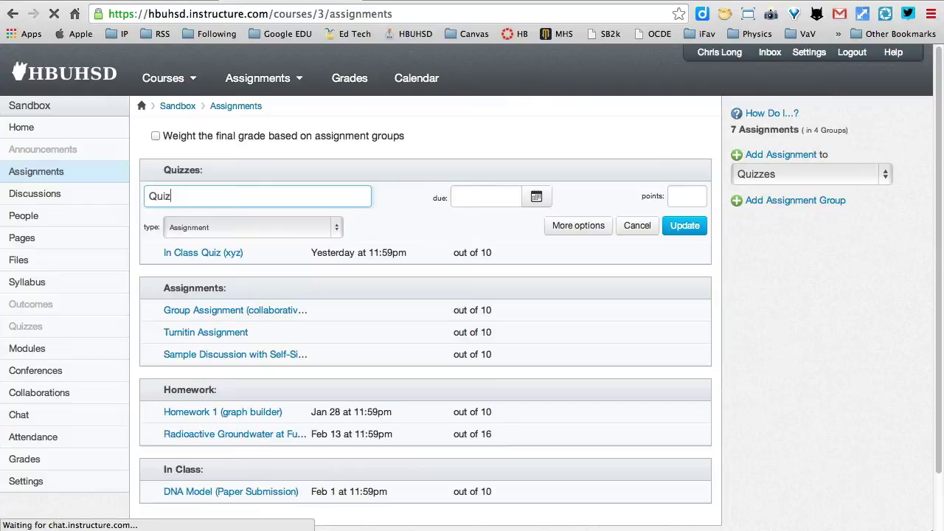
text(let example spanish)
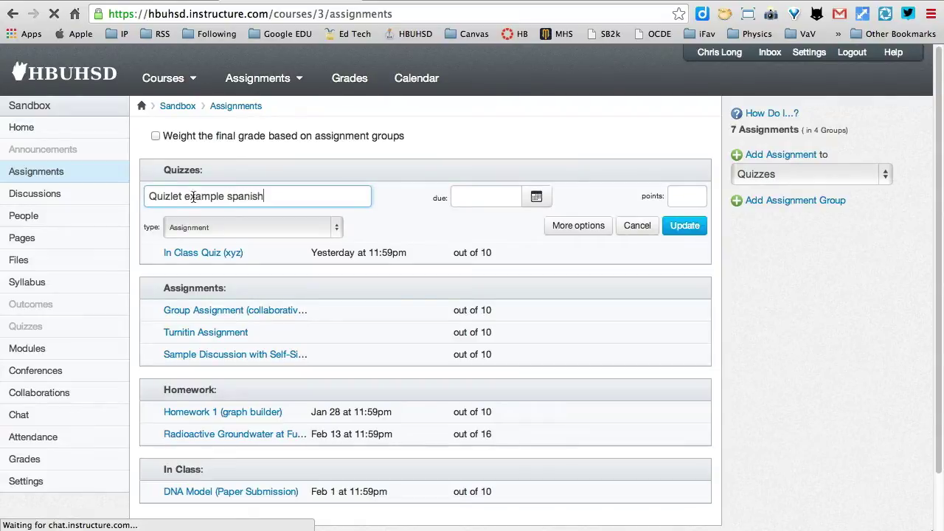
click(230, 198)
key(BackSpace)
text(S)
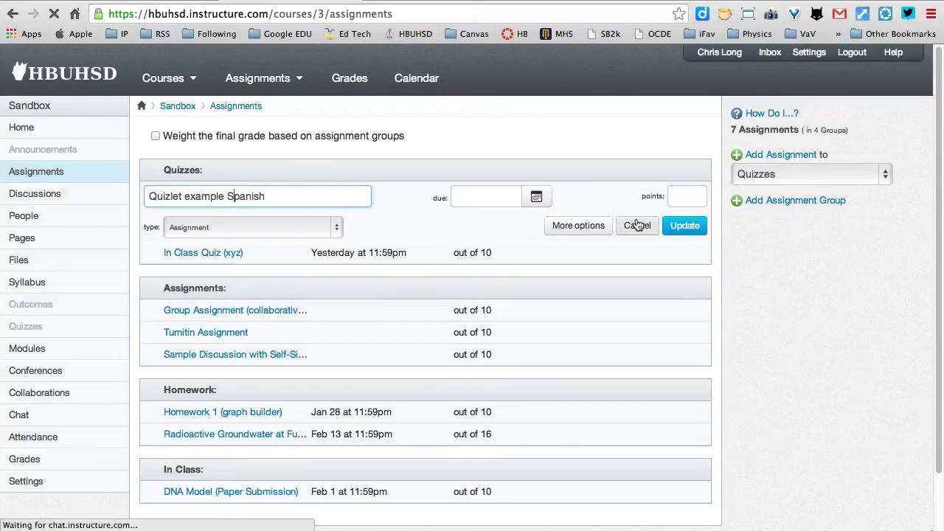
Set the new assignment's points to 10 and open its full editing page
click(676, 196)
text(10)
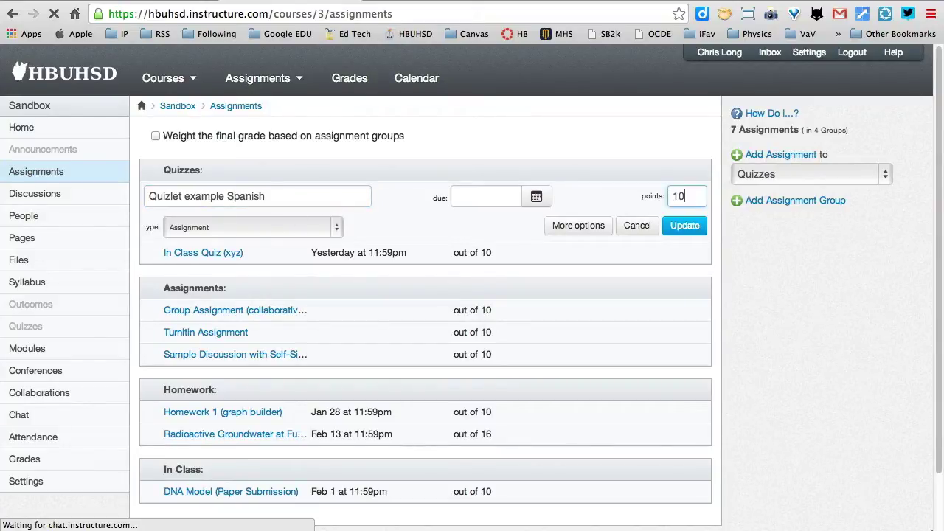
click(571, 224)
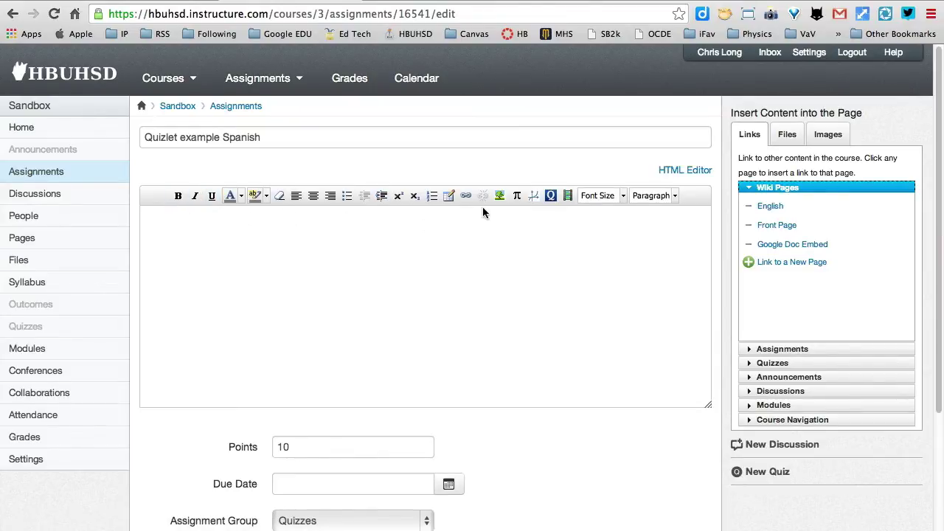
Open the Quizlet embed tool for the assignment description, search for "spanish" and select the Spanish - Animals (188) set
click(551, 196)
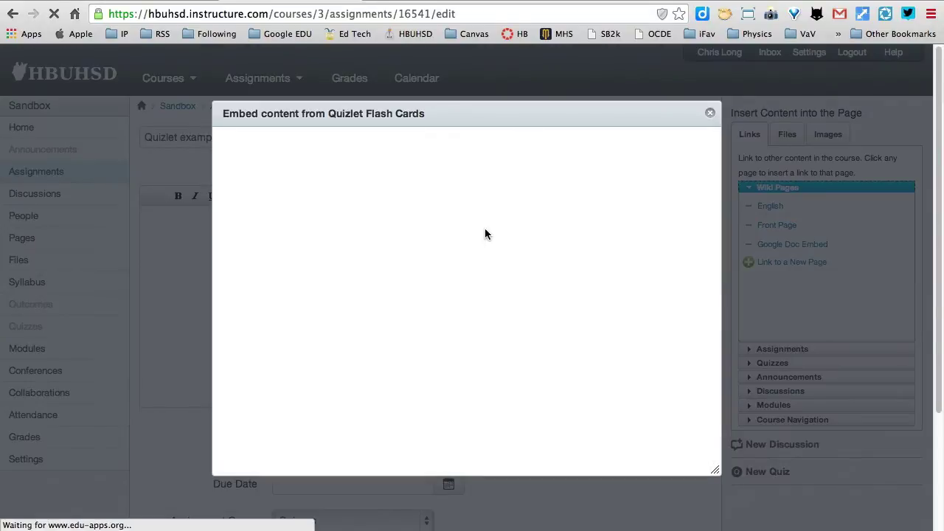
click(314, 160)
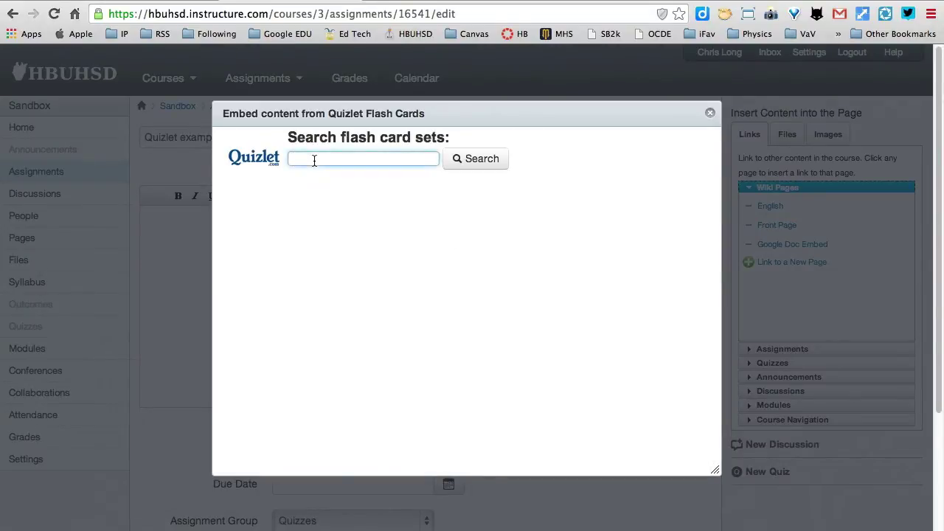
text(spanish)
key(Return)
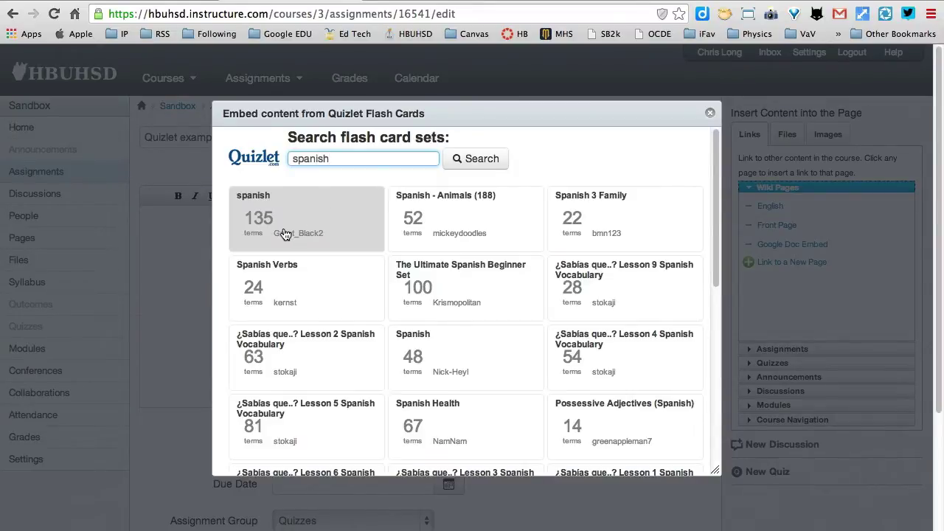
click(425, 216)
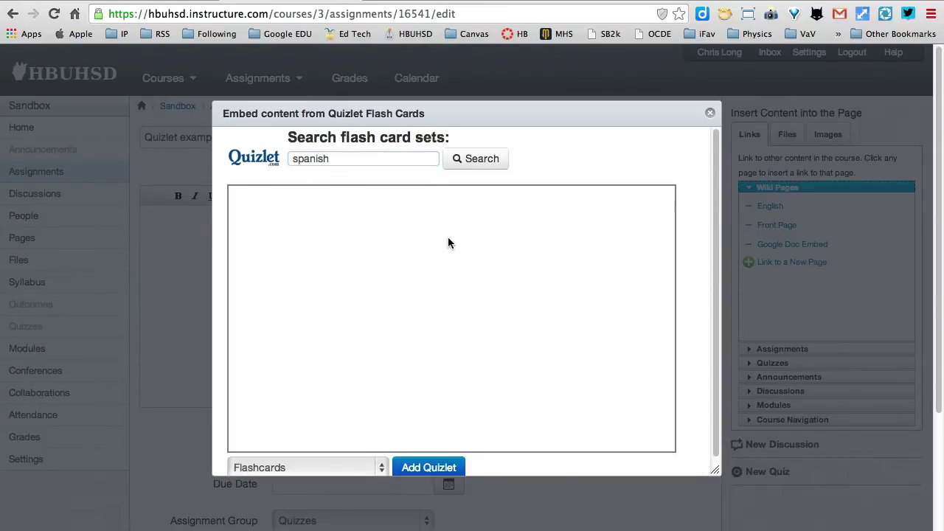
Try to preview the selected Quizlet set in Learn mode and as a Scatter Game
scroll(453, 349, down, 5)
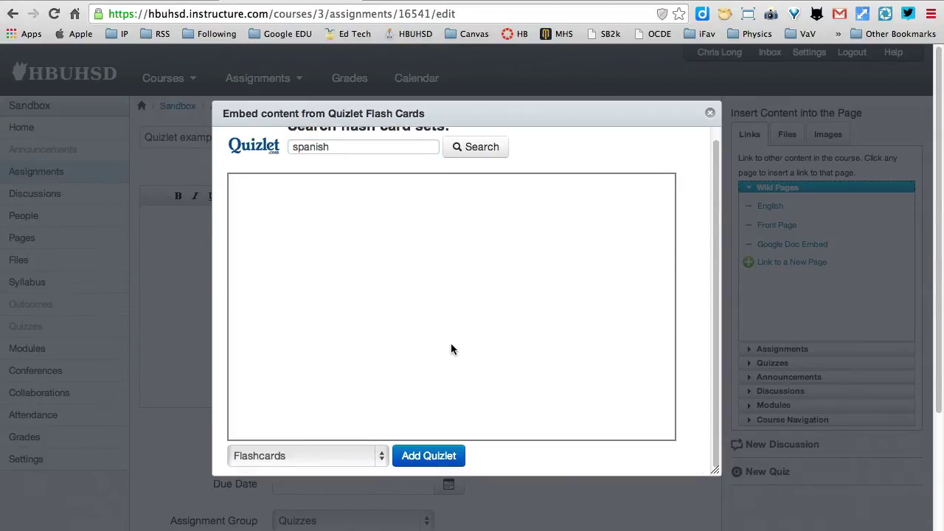
scroll(472, 351, up, 4)
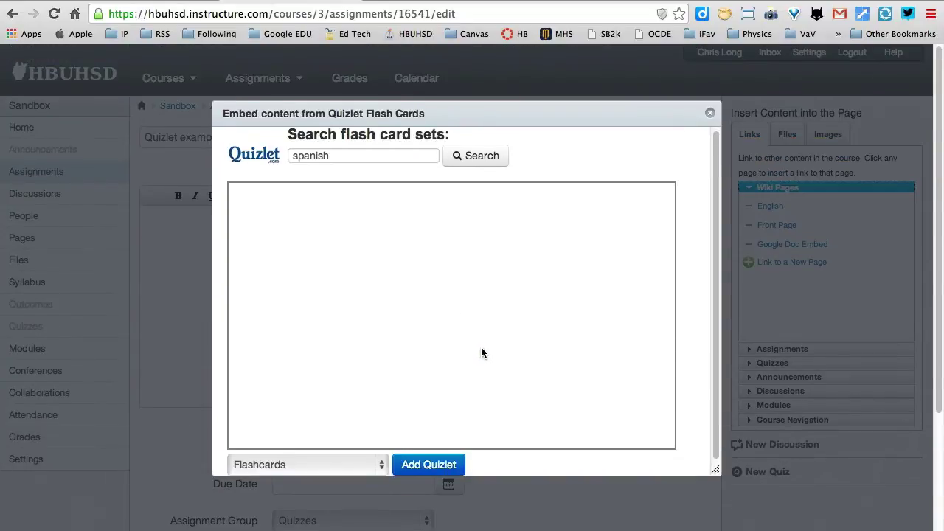
scroll(481, 347, down, 2)
scroll(476, 356, down, 1)
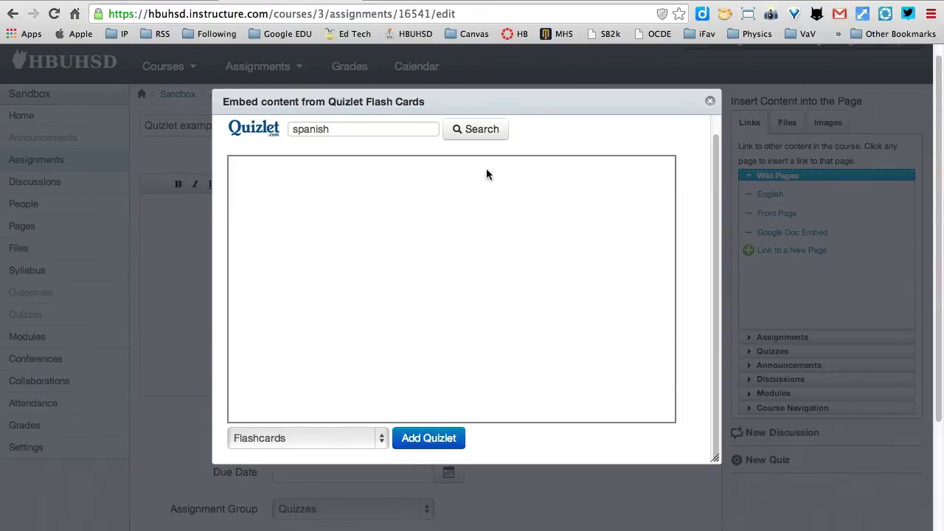
click(378, 441)
click(363, 453)
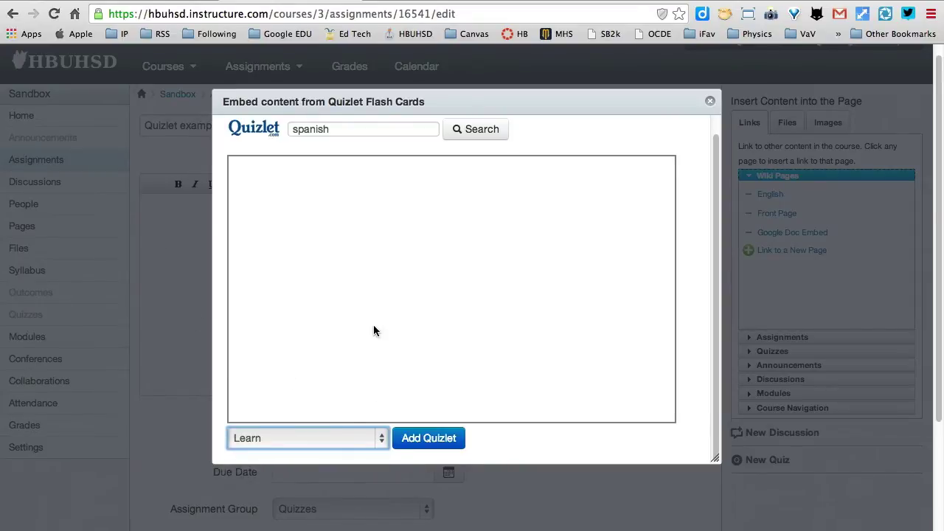
click(384, 442)
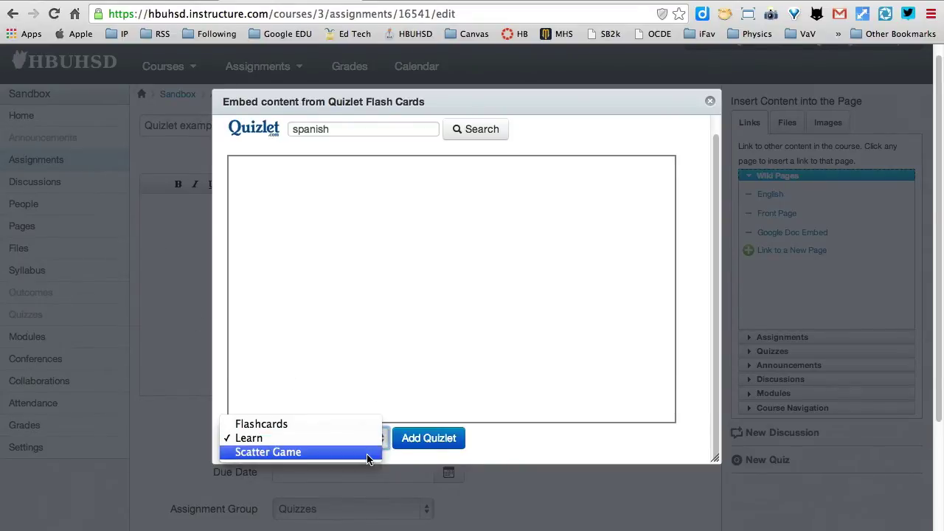
click(371, 453)
scroll(481, 398, up, 2)
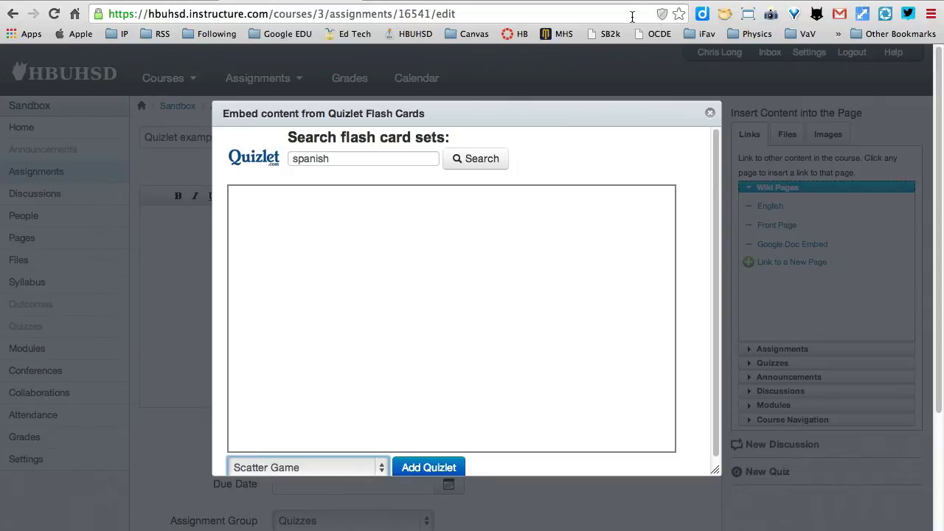
Allow the browser to load the blocked unsafe script on the assignment editing page
mouse_move(664, 22)
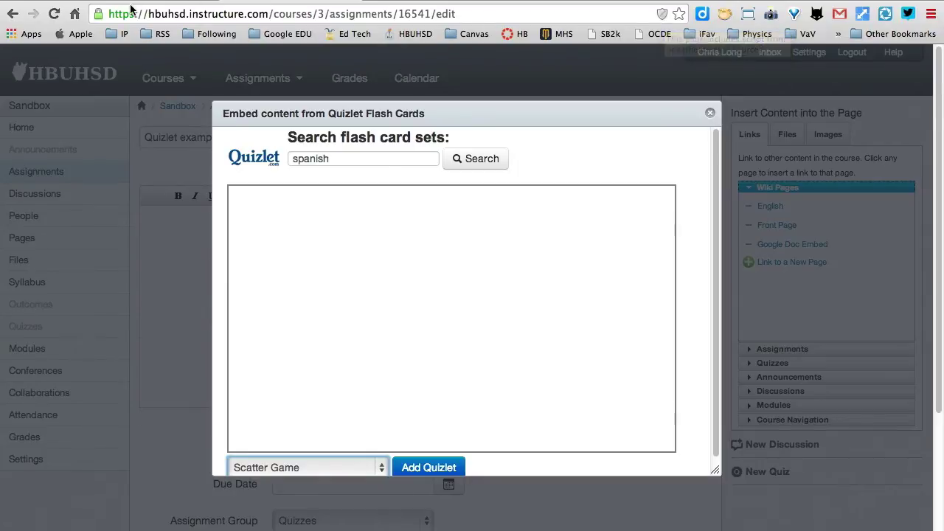
click(663, 16)
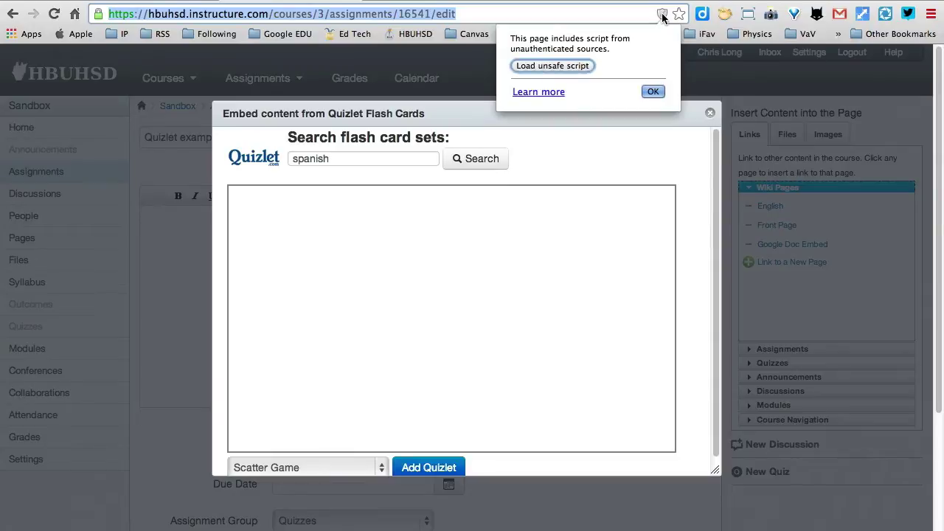
click(576, 68)
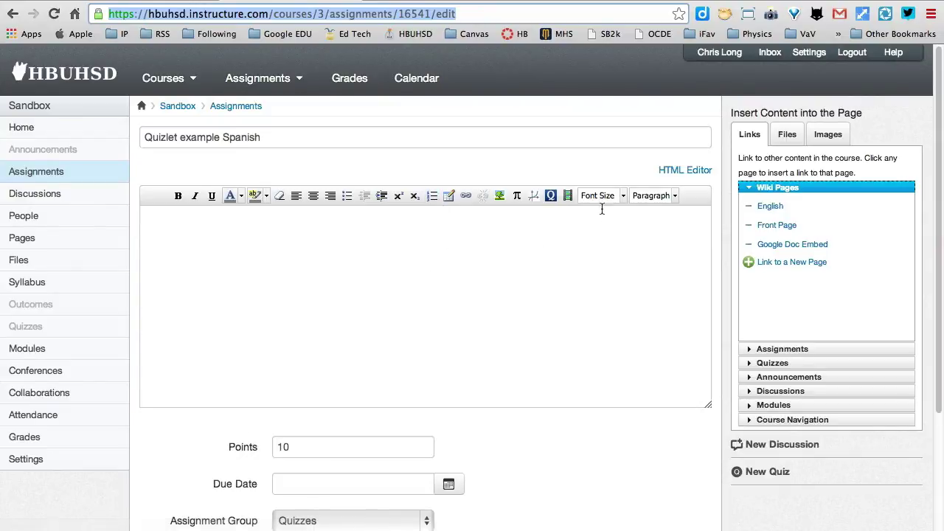
Reopen the Quizlet embed tool, search the flash card sets for "spanish" and choose Spanish - Animals (188)
click(551, 196)
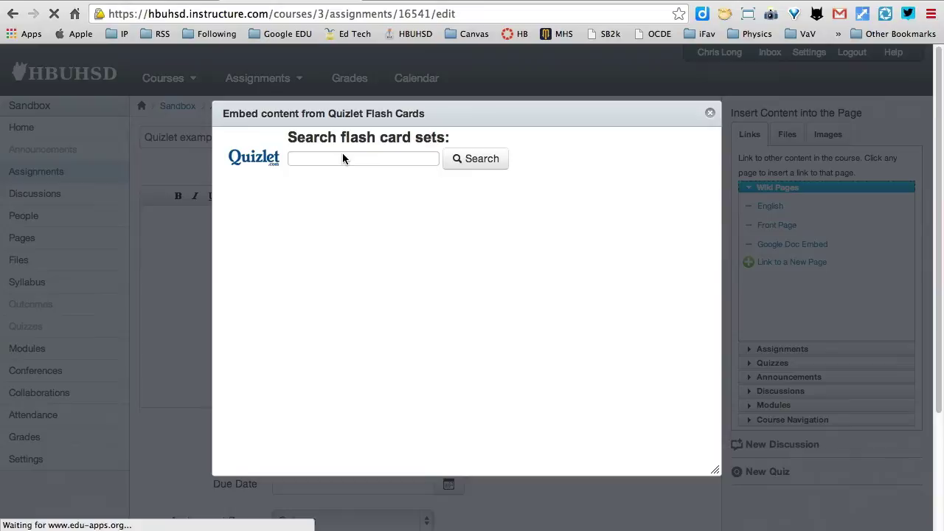
click(344, 162)
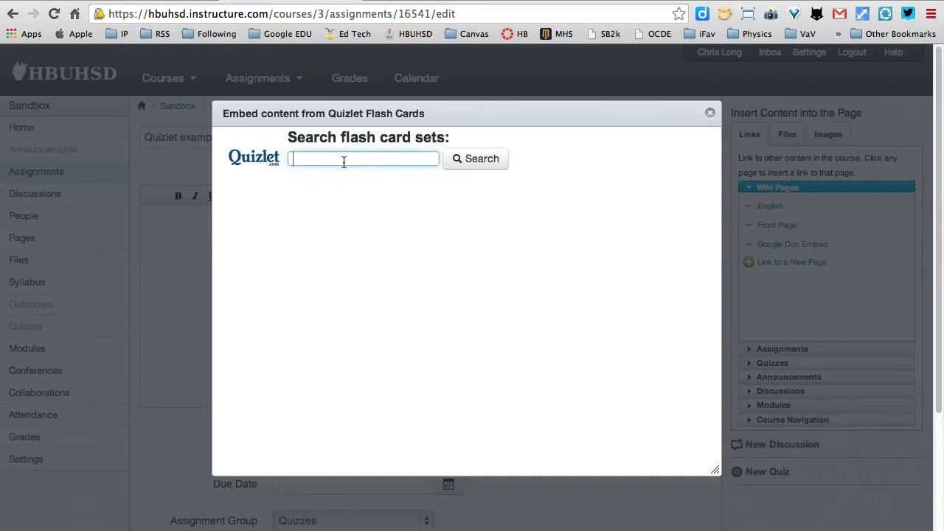
text(spanish)
key(Return)
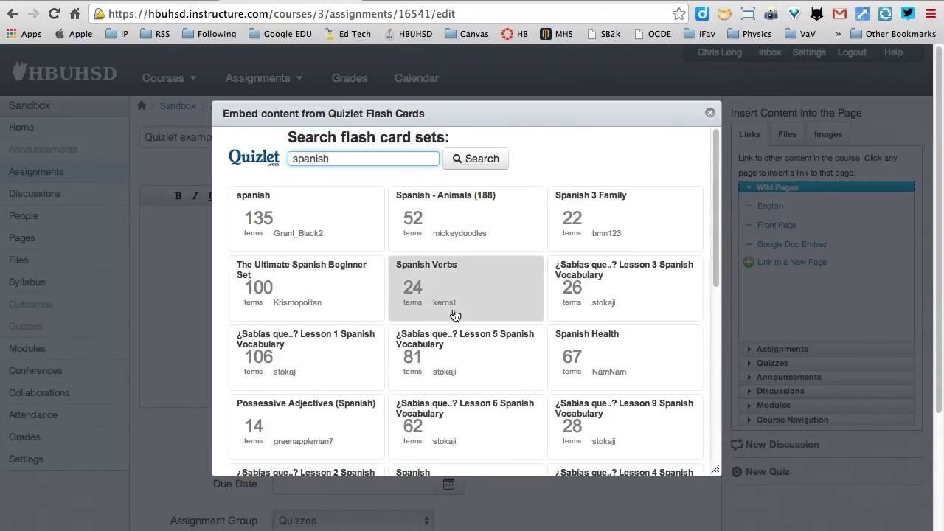
click(458, 218)
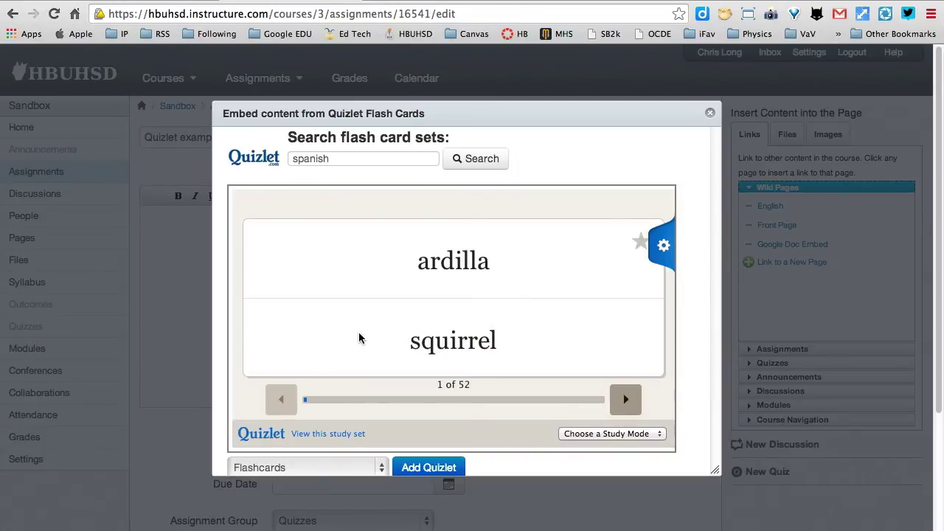
Preview the Spanish - Animals (188) set in Learn mode and as a Scatter Game
scroll(578, 449, down, 3)
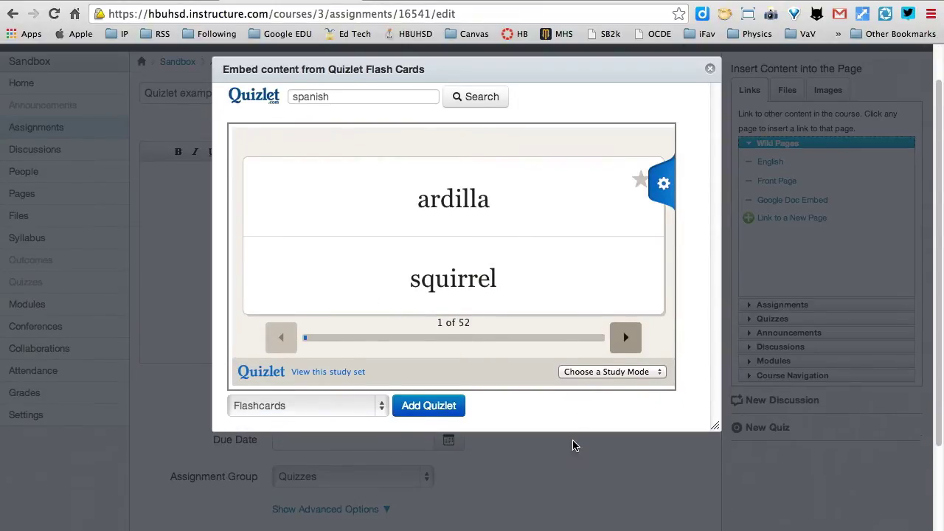
click(385, 404)
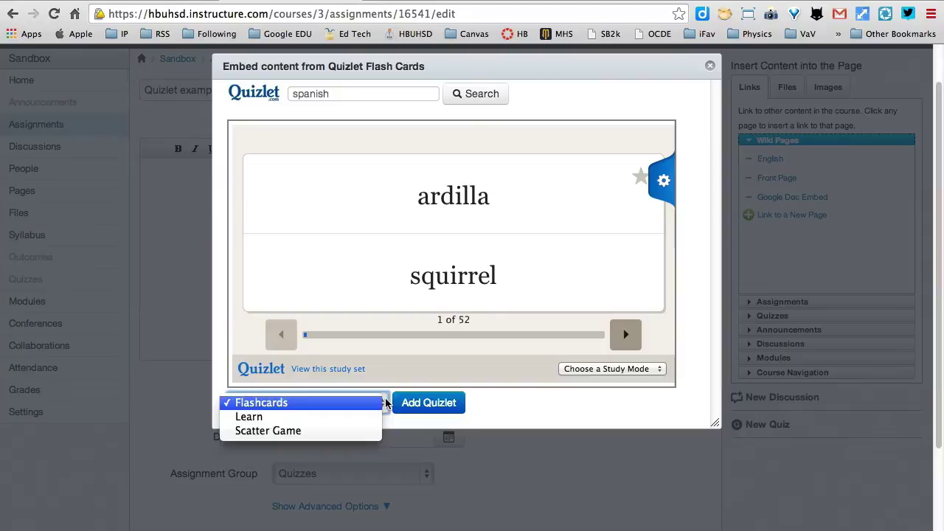
click(364, 417)
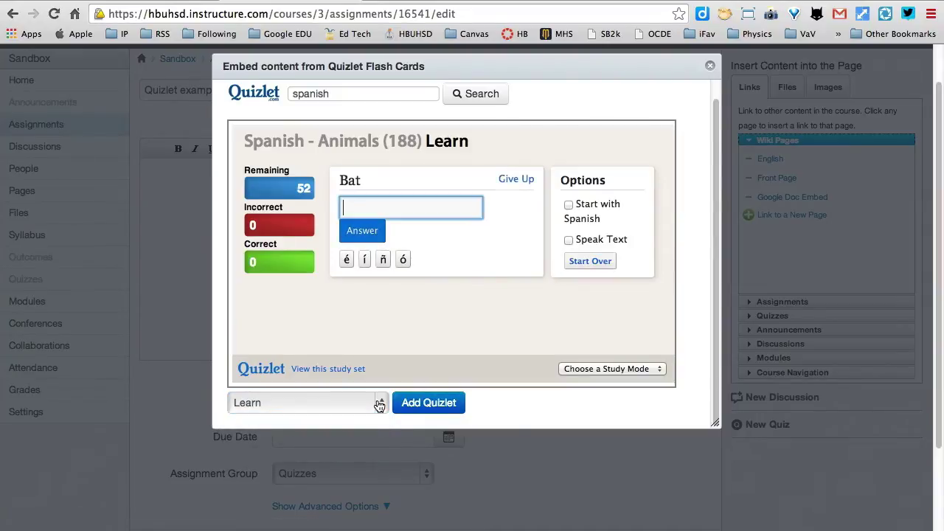
click(378, 402)
click(365, 417)
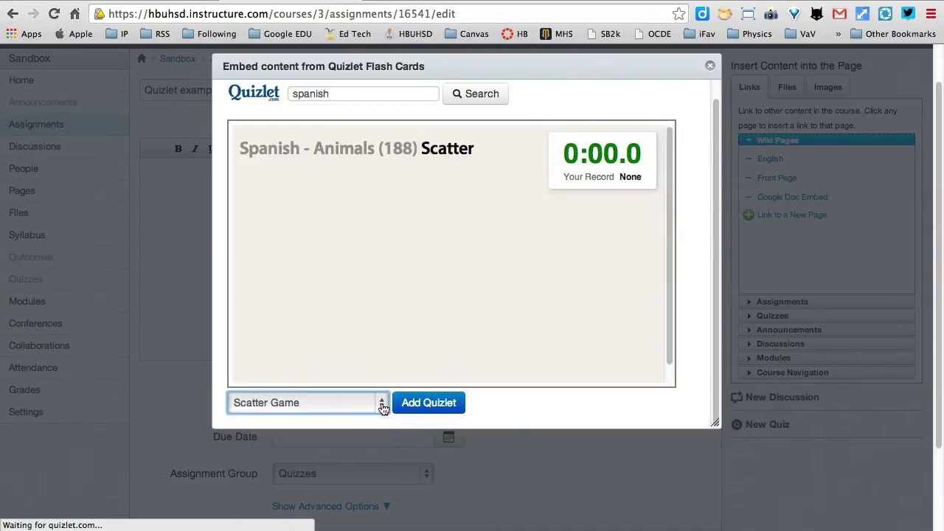
Set the study format to Flashcards and add the Quizlet set to the assignment description
click(380, 405)
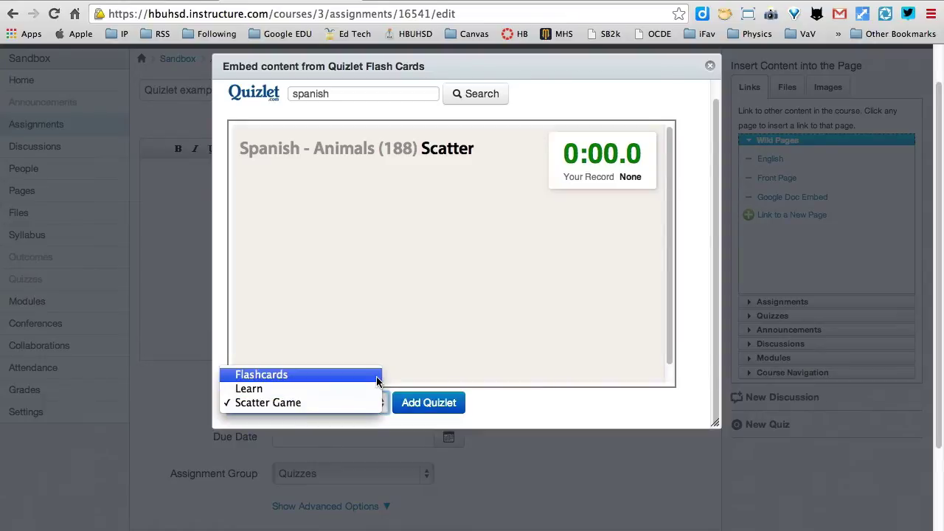
click(376, 377)
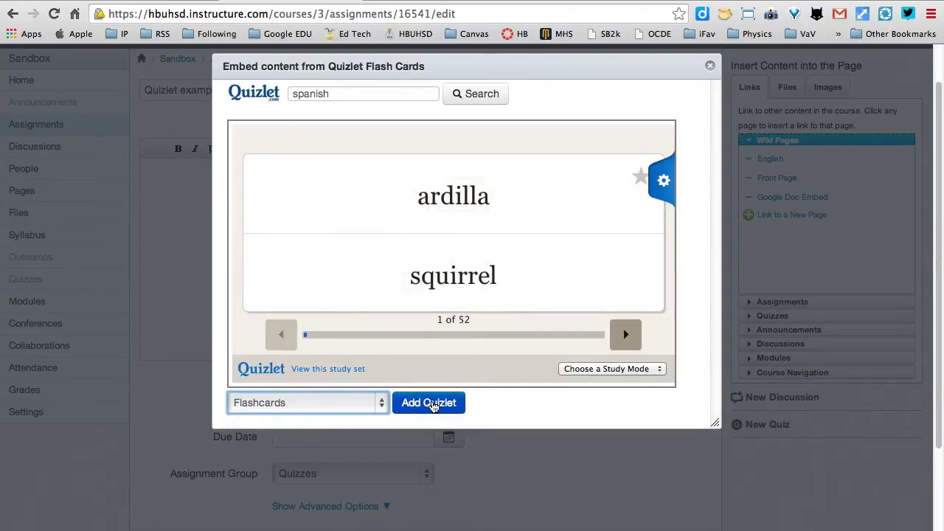
click(446, 406)
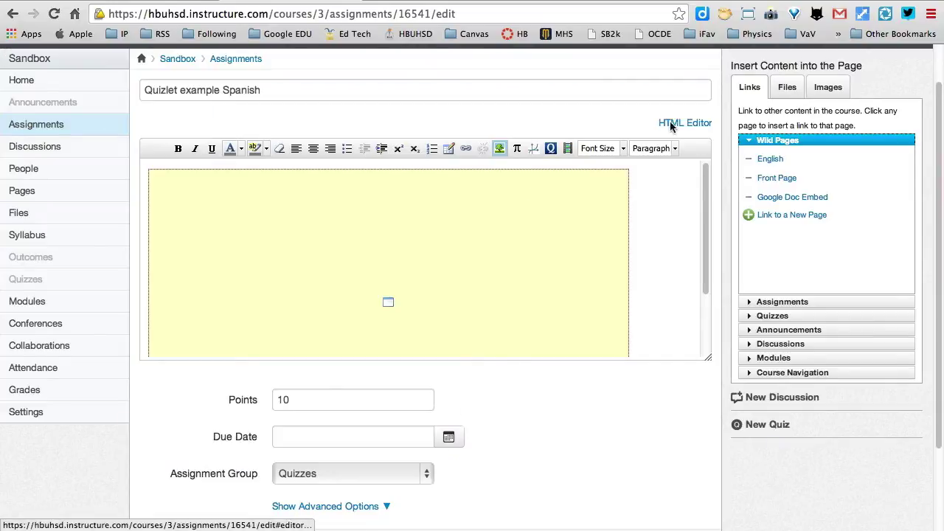
Save the assignment and look over the embedded flash card set on its page
scroll(287, 293, down, 1)
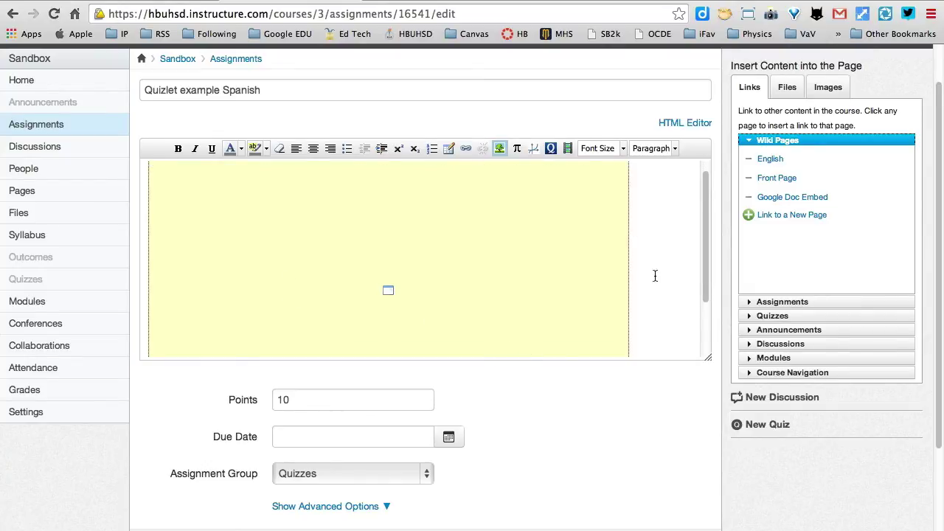
scroll(654, 274, down, 3)
click(656, 441)
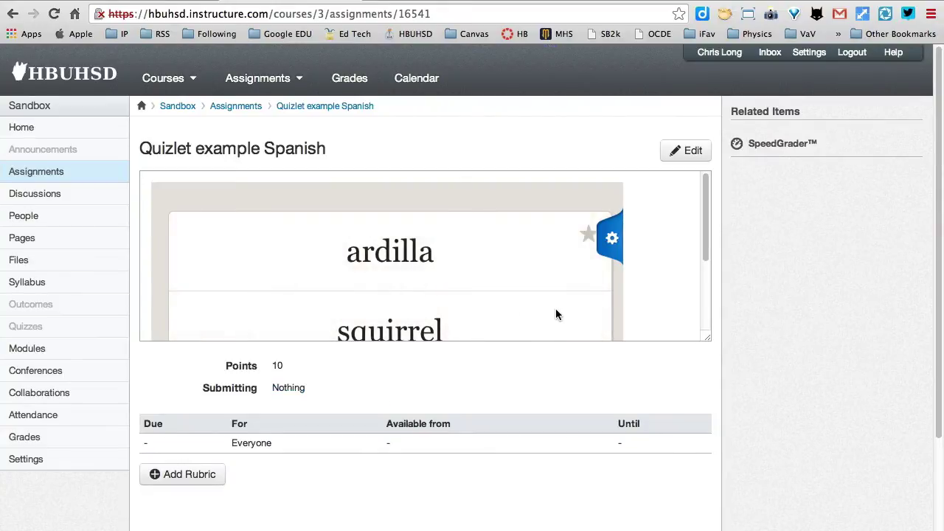
scroll(556, 309, down, 3)
scroll(556, 310, down, 2)
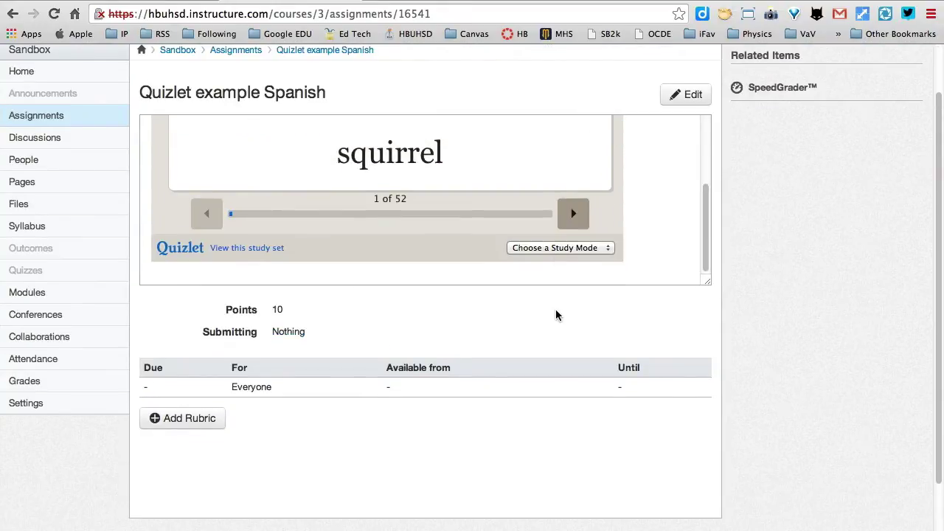
scroll(555, 309, up, 2)
scroll(586, 322, up, 4)
scroll(584, 318, up, 1)
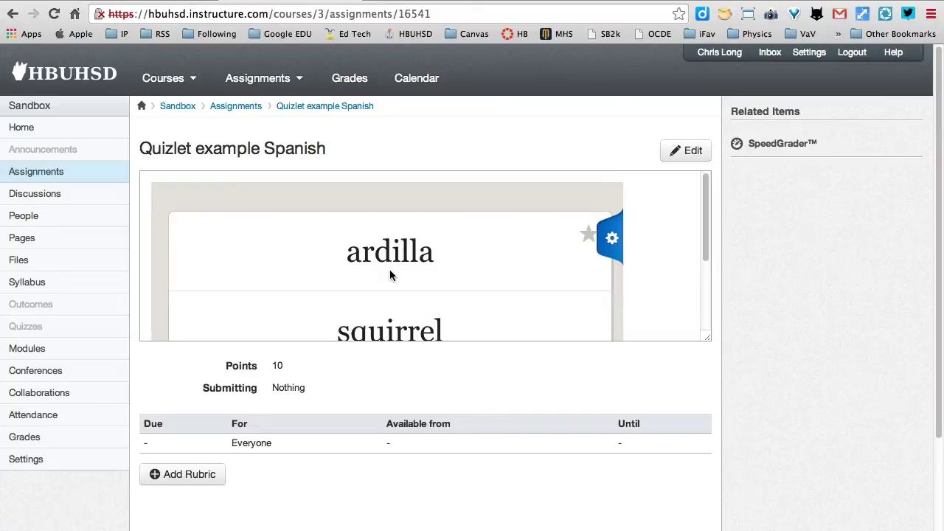
Switch to the student's browser window for the Sandbox course and open the Quizlet example Spanish assignment
click(244, 0)
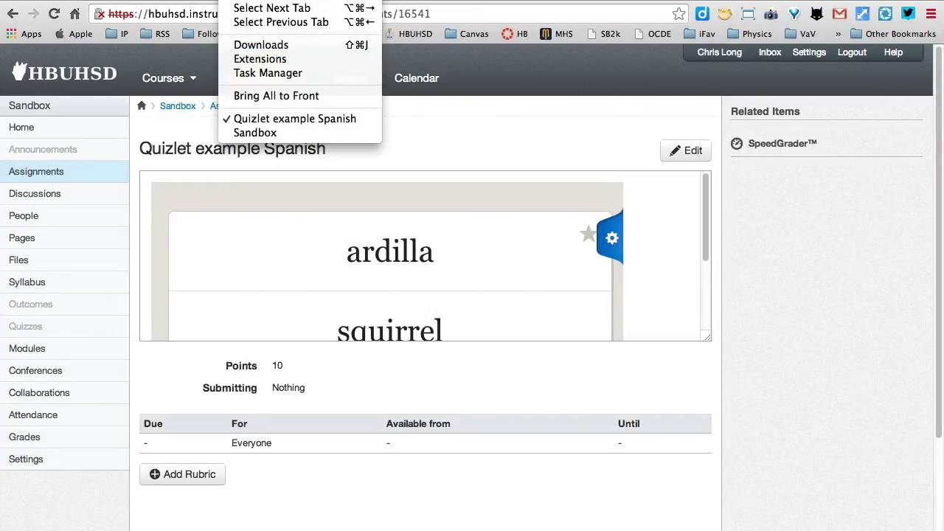
click(258, 132)
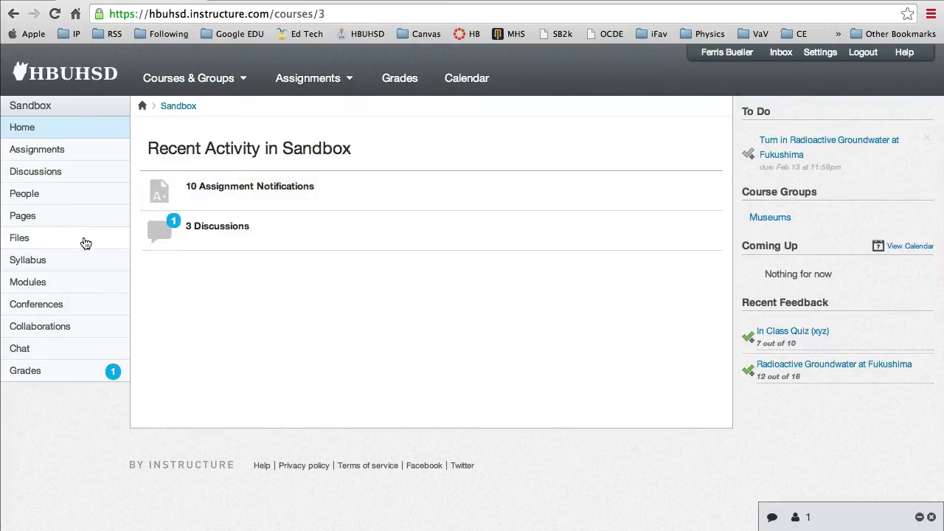
click(73, 158)
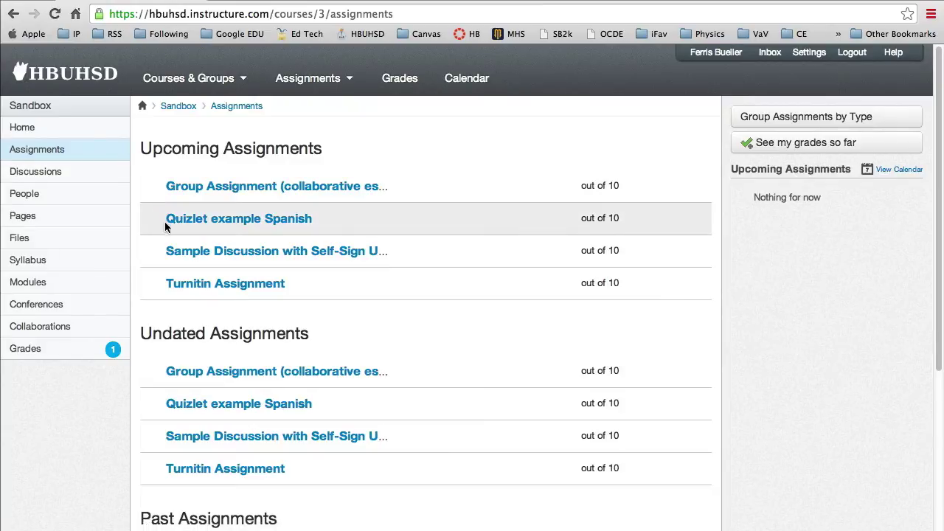
click(200, 225)
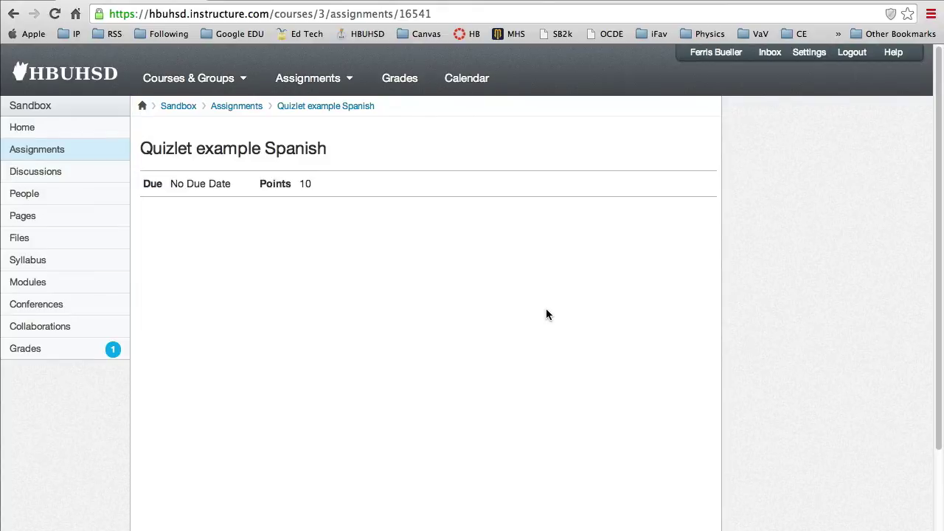
Allow the browser to load the blocked unsafe script on the student's assignment page
scroll(540, 313, down, 3)
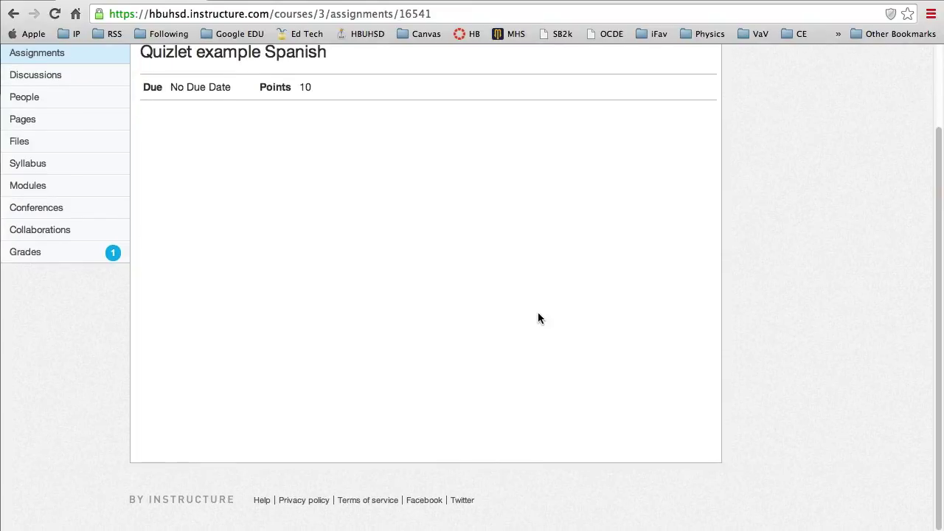
scroll(538, 313, up, 3)
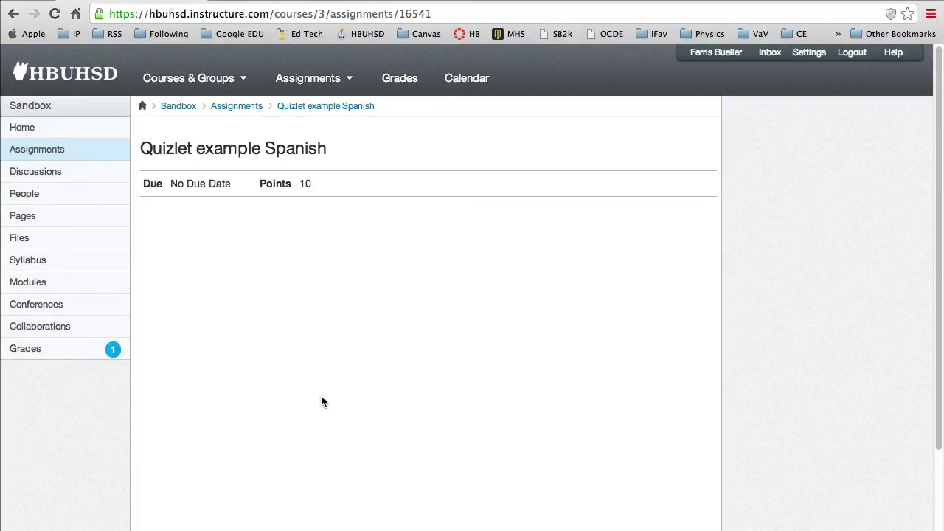
click(891, 14)
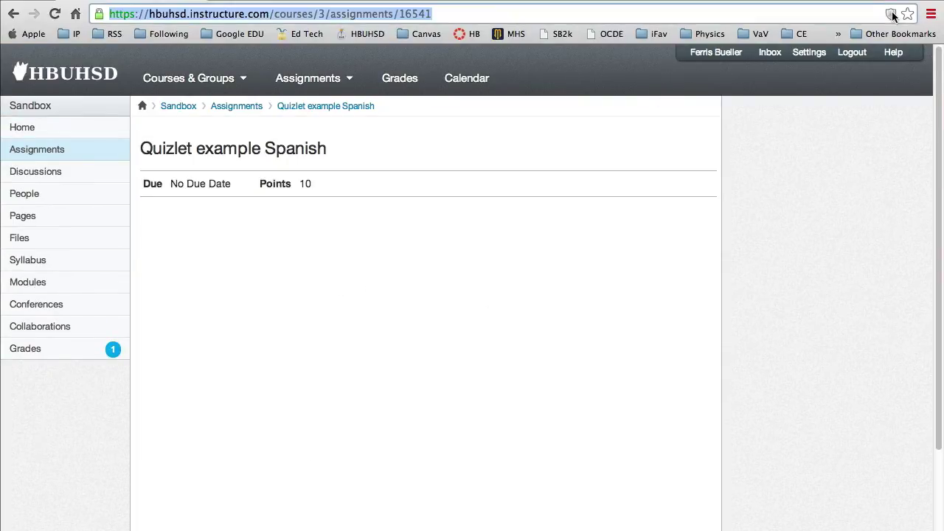
click(792, 66)
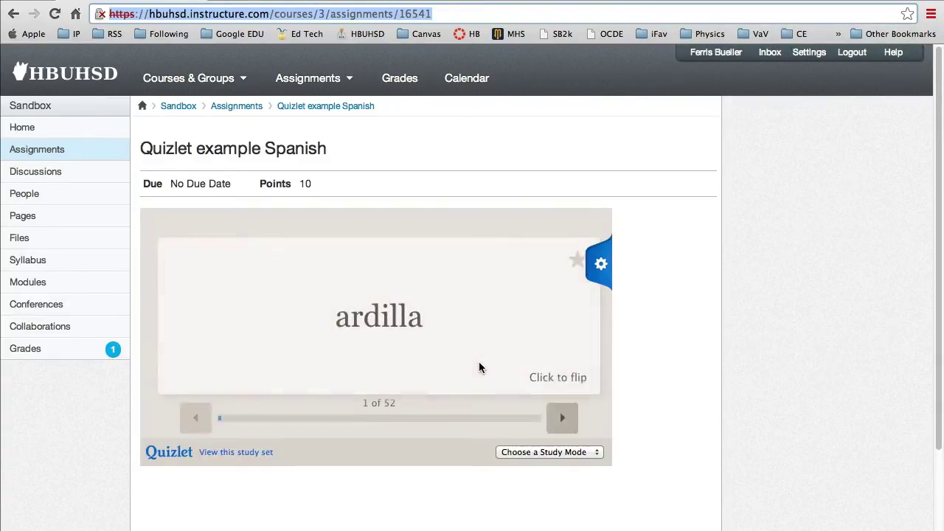
Advance through the embedded flash cards to the seventh card and examine the card settings for motion, audio and starting side
scroll(501, 391, down, 3)
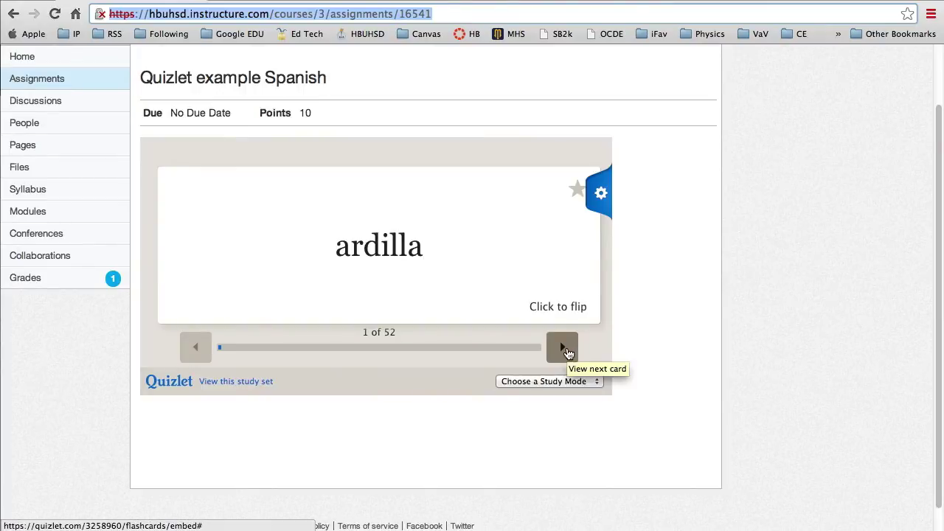
click(568, 354)
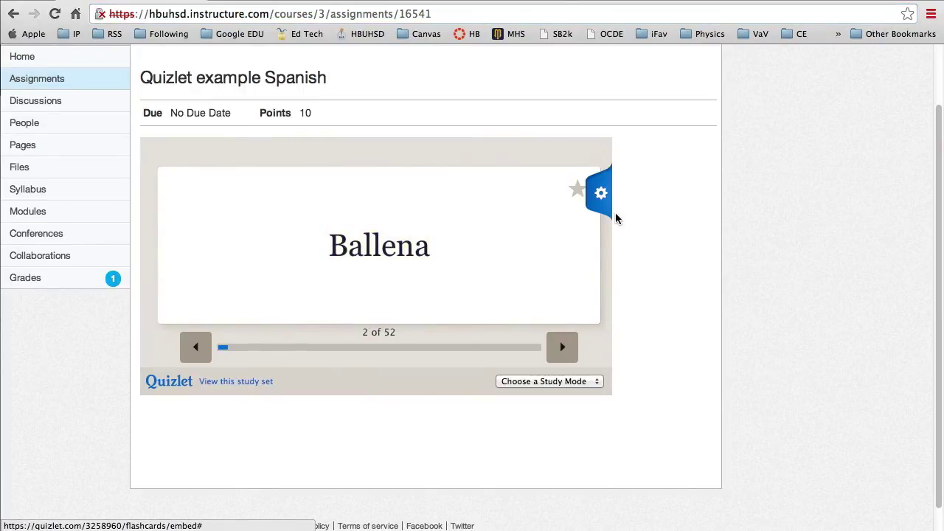
click(601, 194)
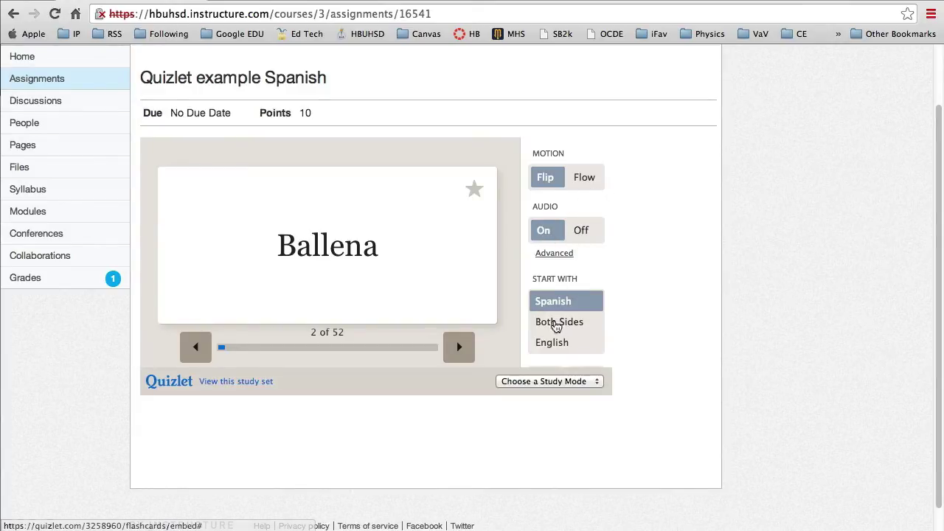
click(563, 347)
click(563, 347)
click(563, 347)
click(564, 348)
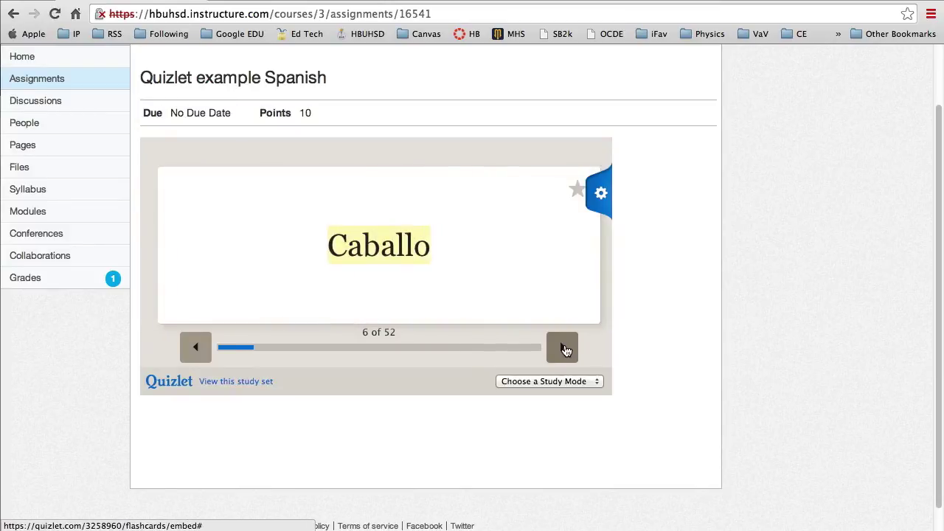
click(565, 349)
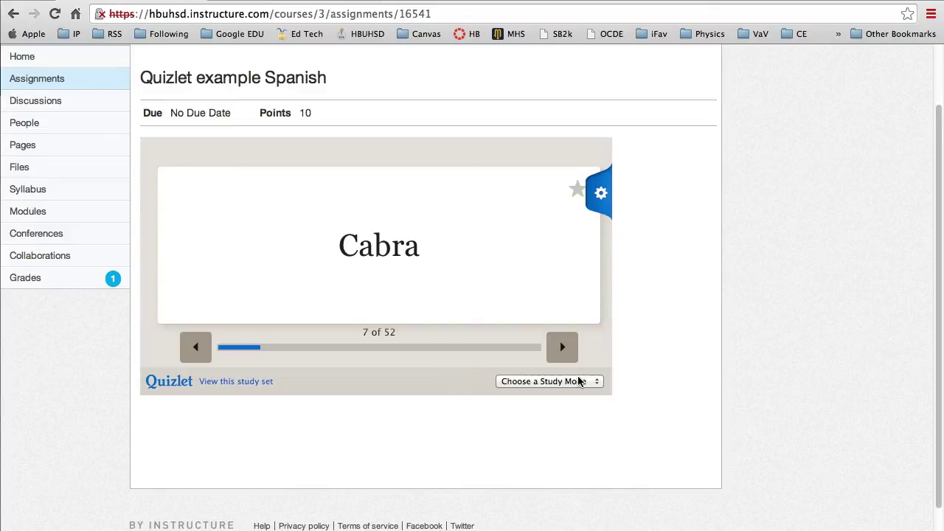
click(602, 193)
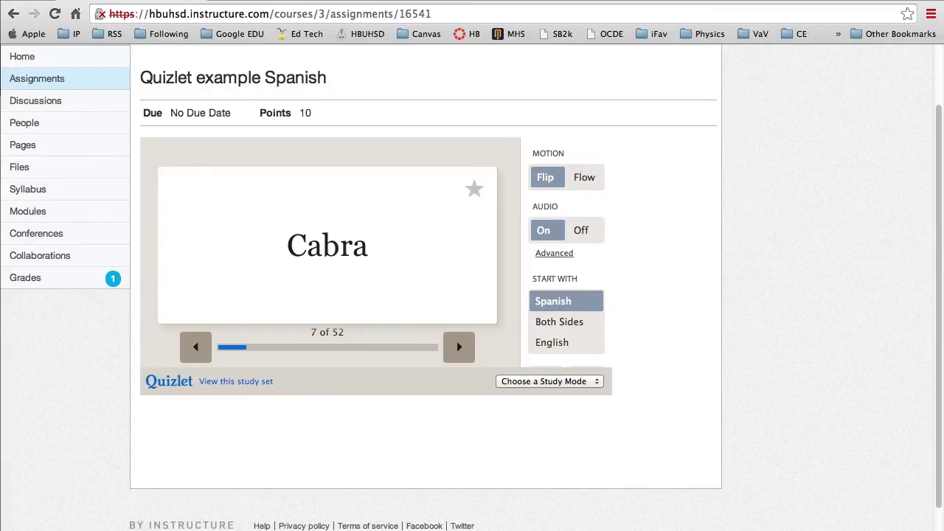
Switch back to the teacher's browser window showing the Quizlet example Spanish assignment
click(184, 0)
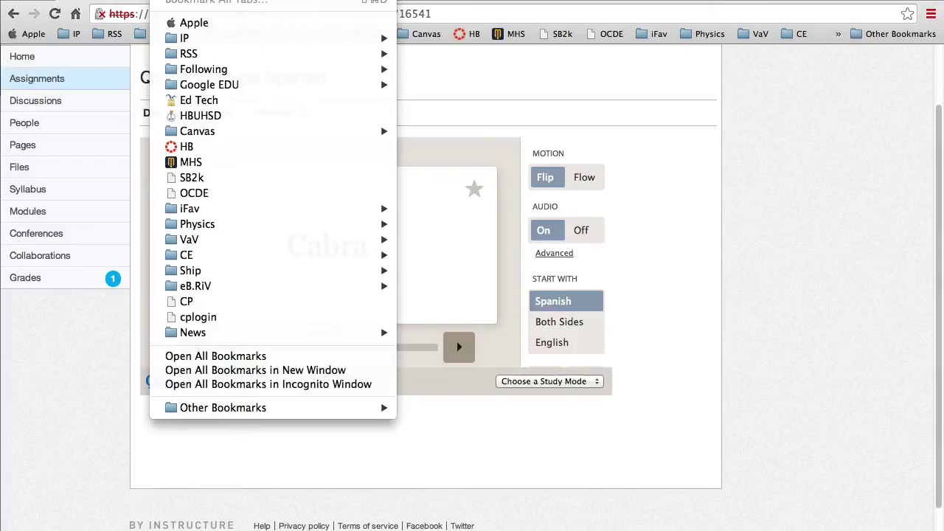
key(Escape)
click(236, 0)
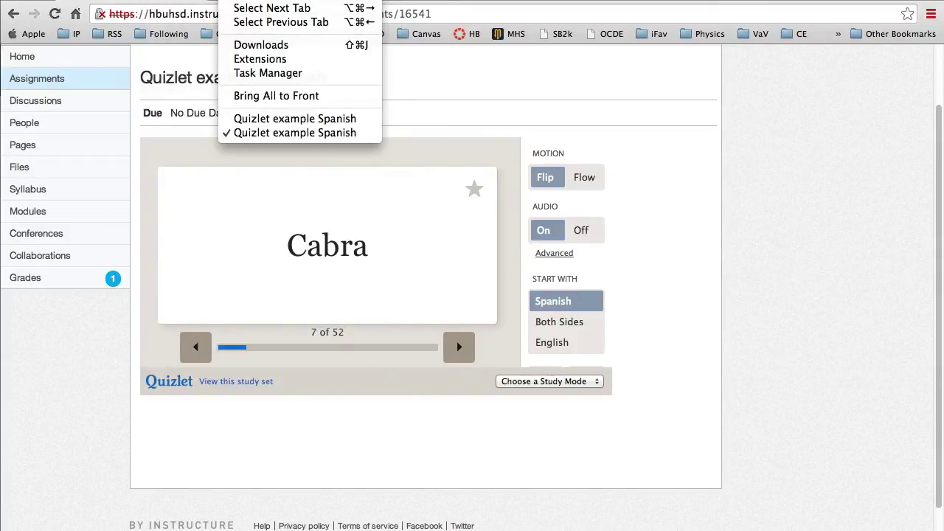
click(251, 124)
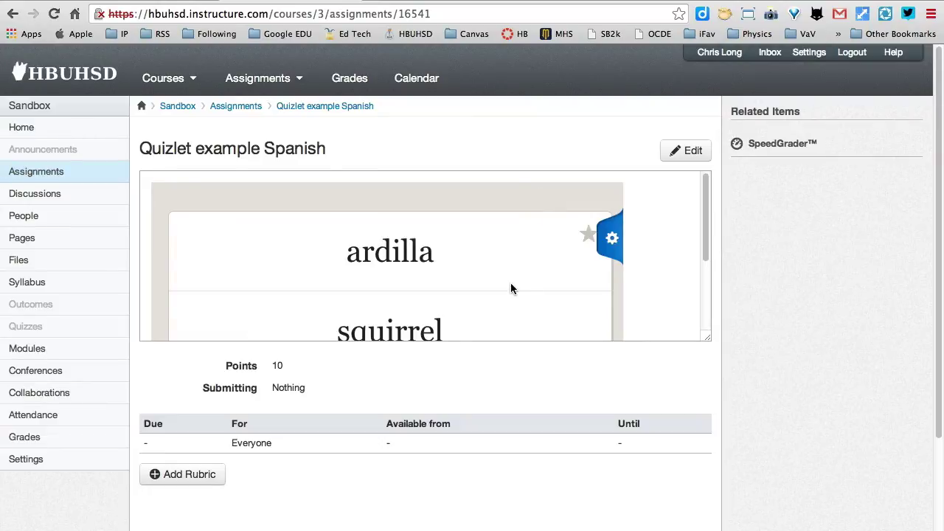
Edit the assignment's HTML so the Quizlet iframe source uses https, update the assignment and check the embedded cards
click(694, 151)
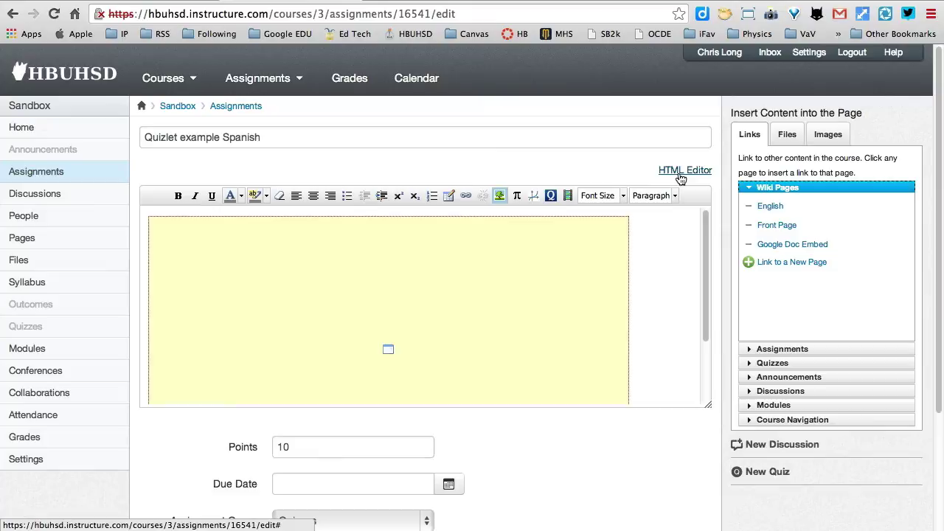
click(680, 171)
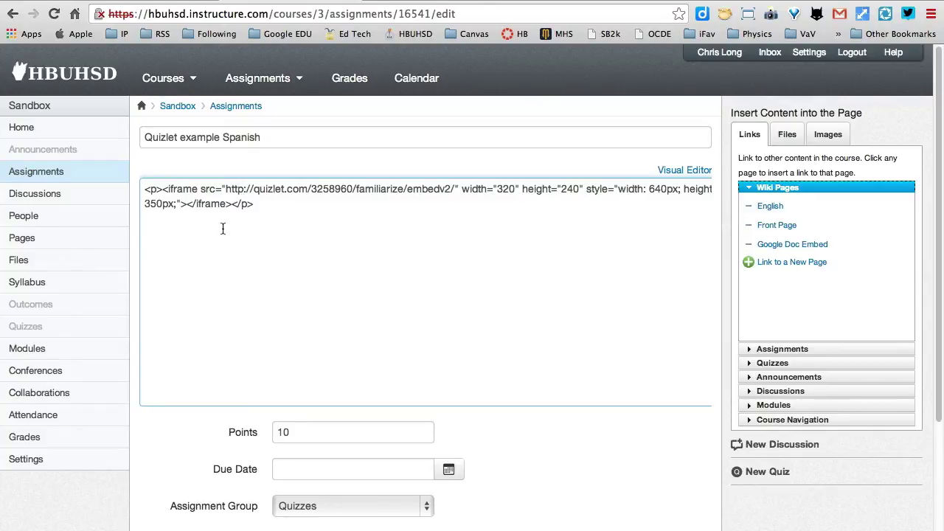
text(s)
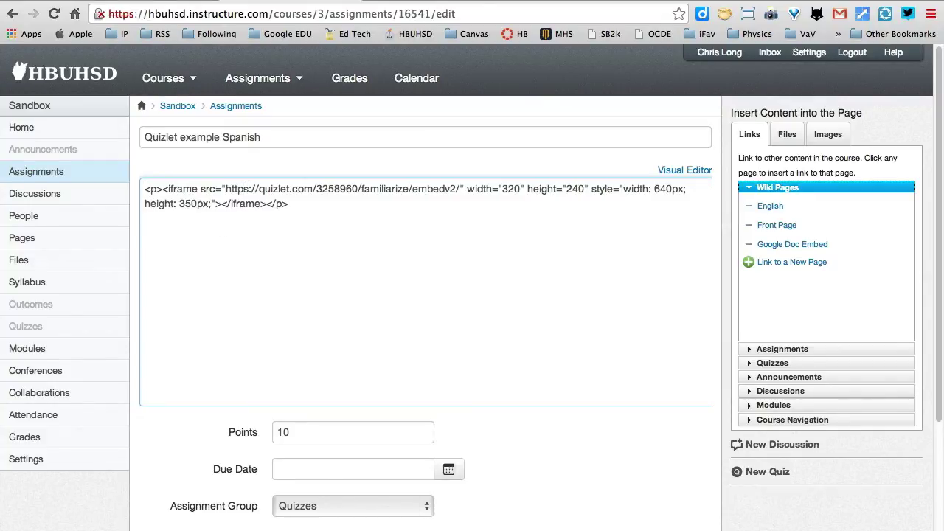
scroll(485, 304, down, 4)
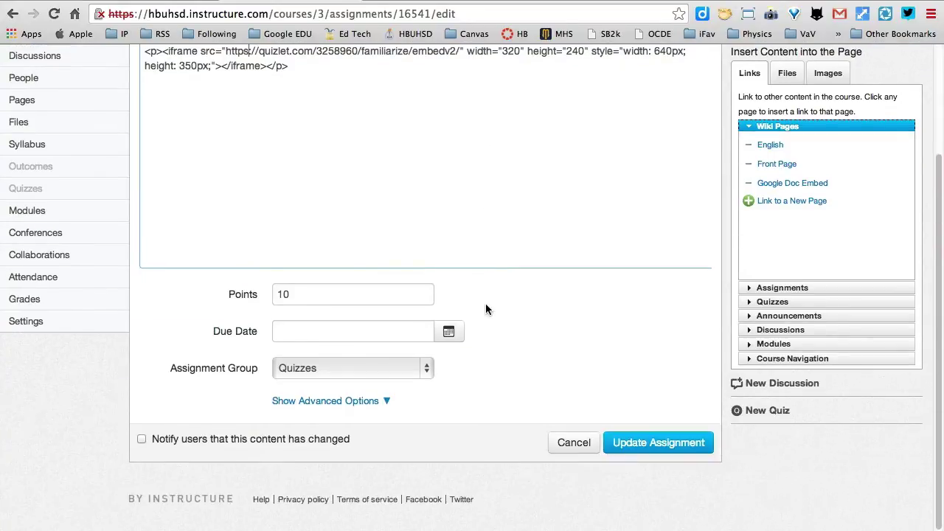
click(653, 449)
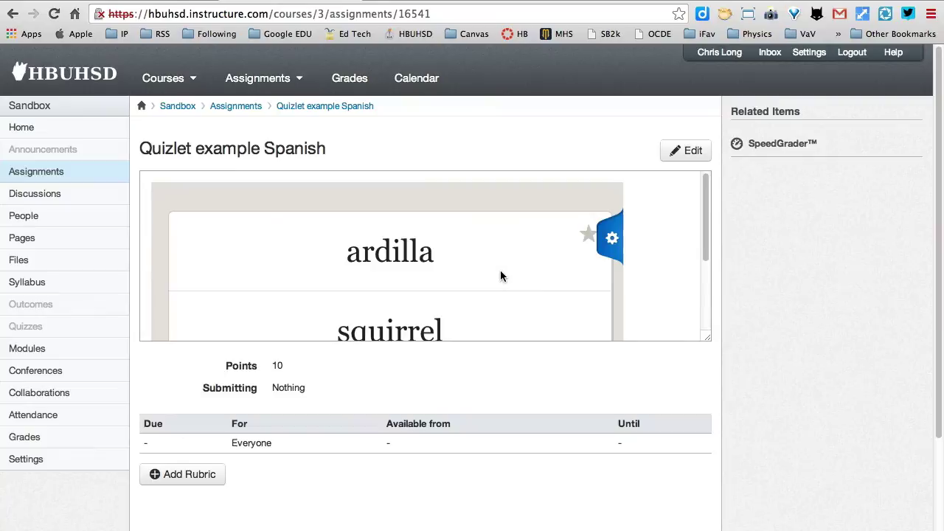
scroll(499, 272, down, 2)
scroll(497, 276, down, 5)
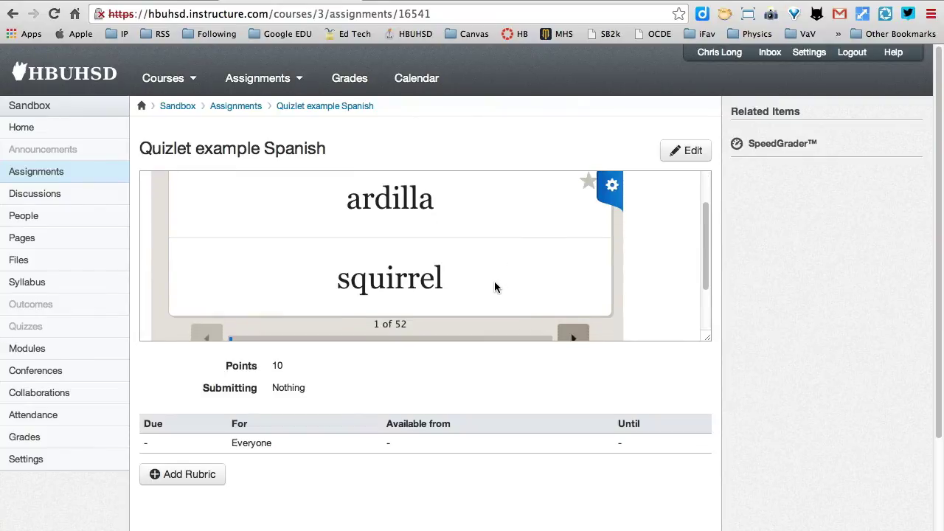
scroll(495, 284, up, 7)
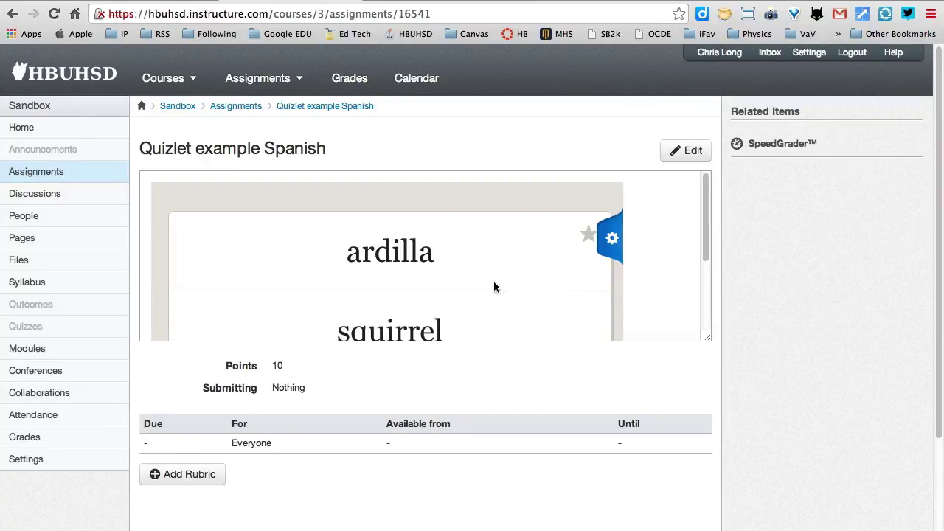
Open the full Spanish - Animals (188) study set on Quizlet from the embedded flash cards and look over its term list
scroll(494, 287, down, 6)
scroll(494, 287, up, 5)
scroll(493, 288, down, 3)
scroll(491, 282, down, 3)
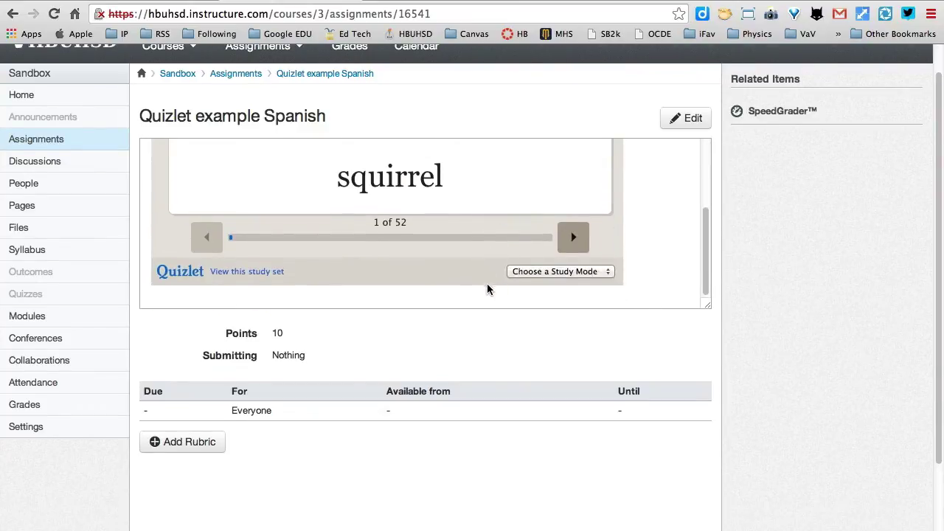
click(241, 277)
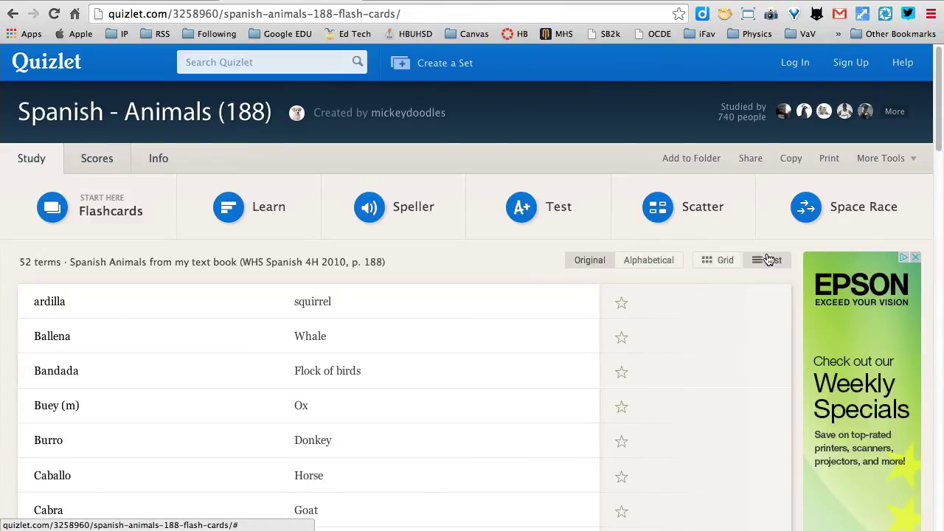
scroll(422, 371, down, 3)
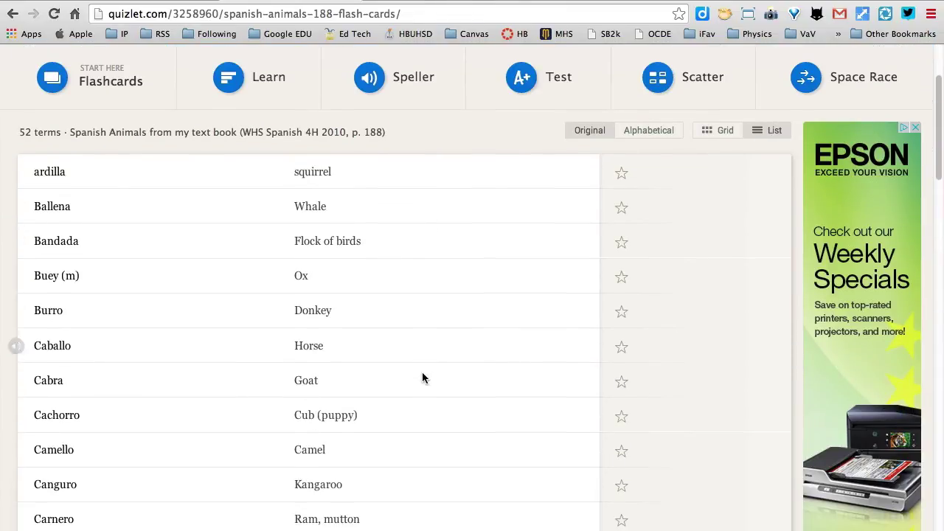
scroll(422, 376, up, 4)
Copy the Space Race embed code from the study set's embed options and close the embed dialog
mouse_move(887, 163)
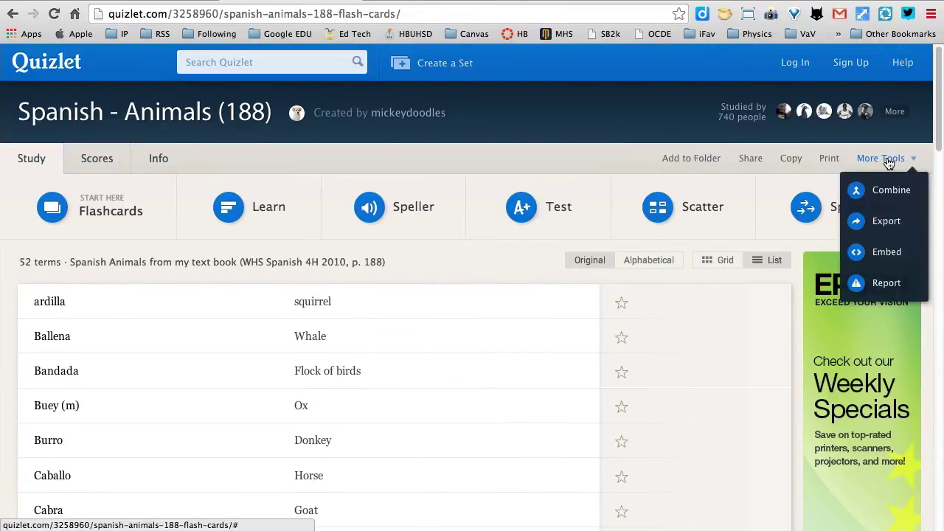
click(886, 253)
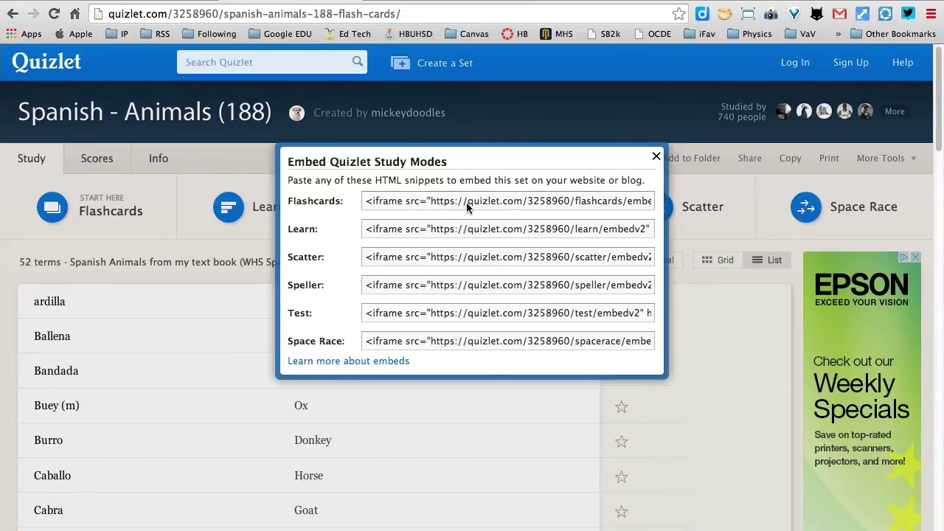
click(375, 343)
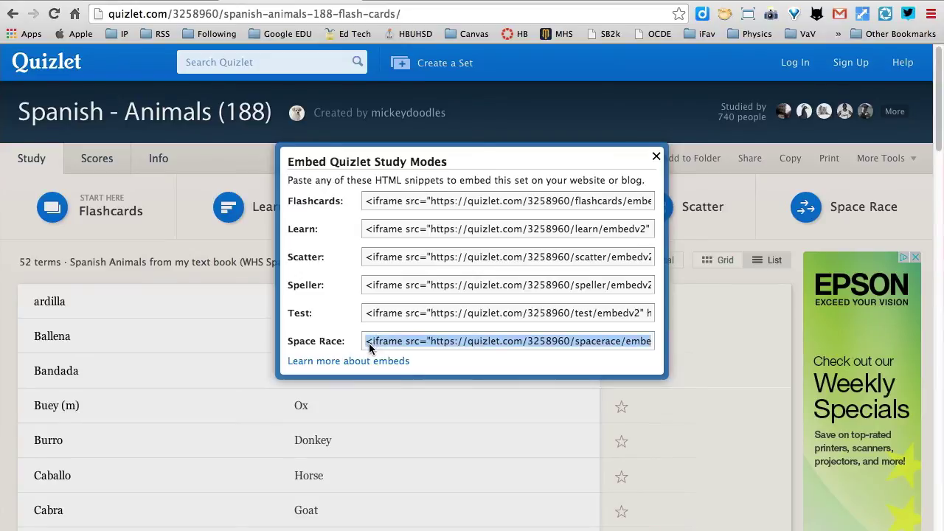
right_click(376, 344)
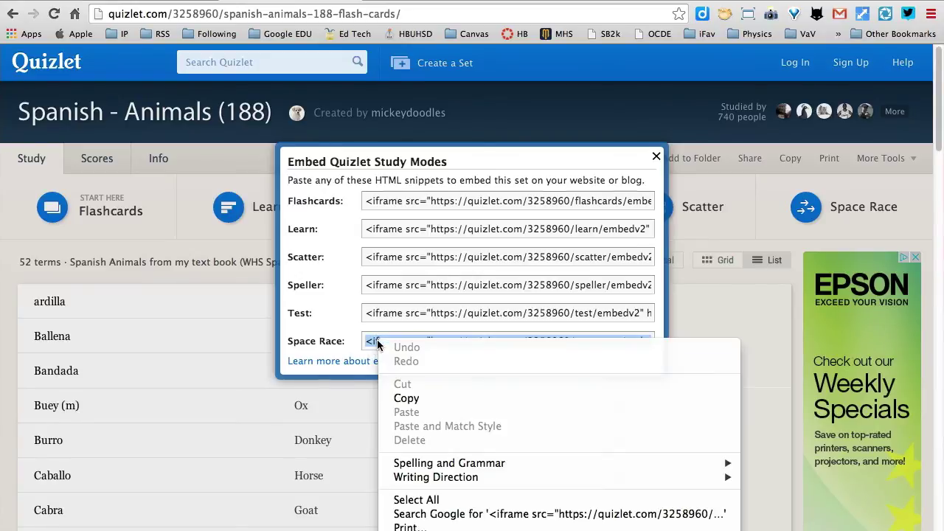
click(403, 399)
click(654, 158)
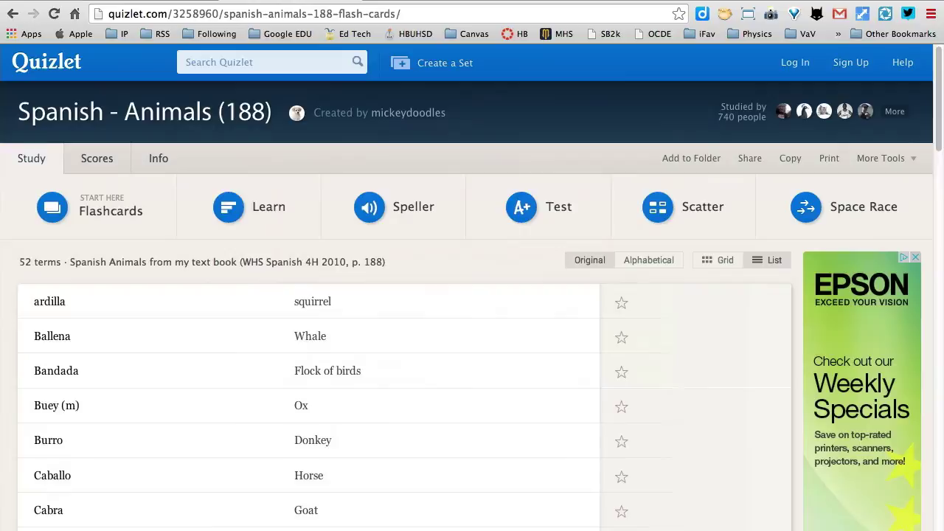
Return to the Canvas assignment, open it for editing and delete the embedded flash cards from its description
click(14, 13)
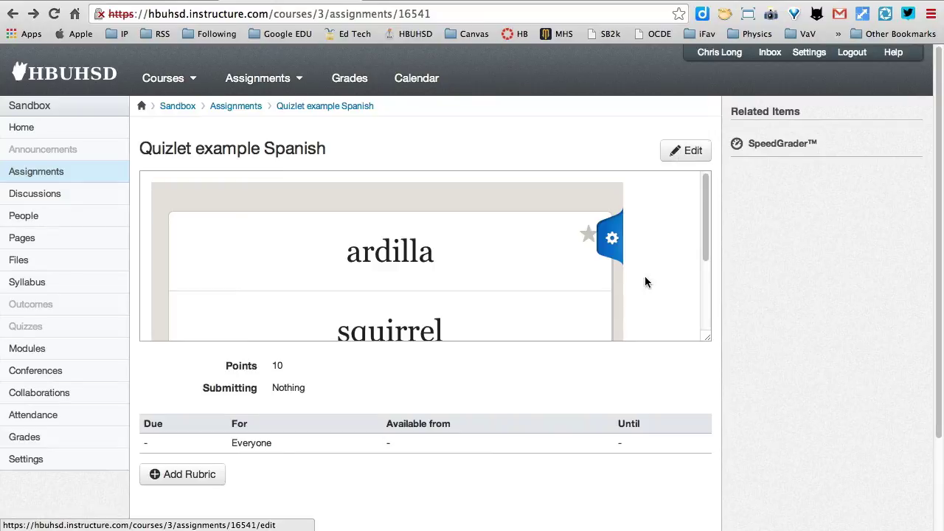
click(692, 150)
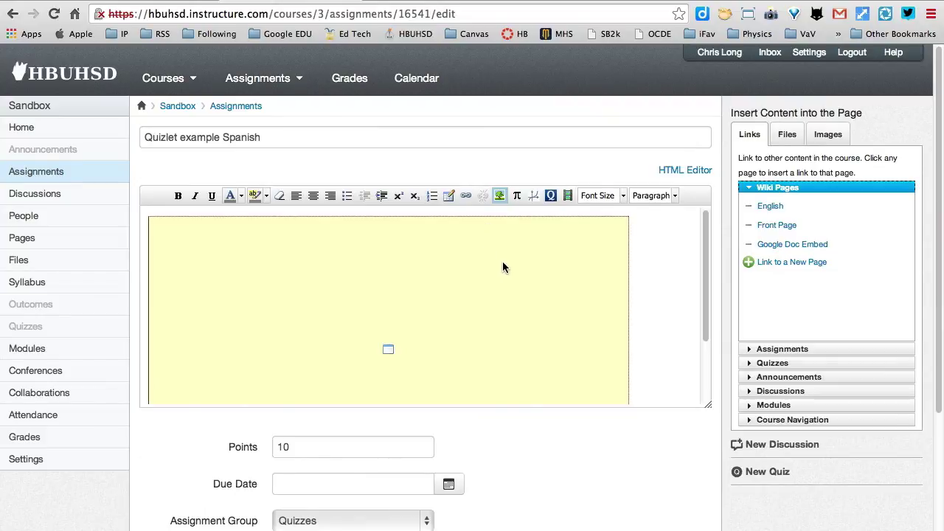
click(503, 261)
key(BackSpace)
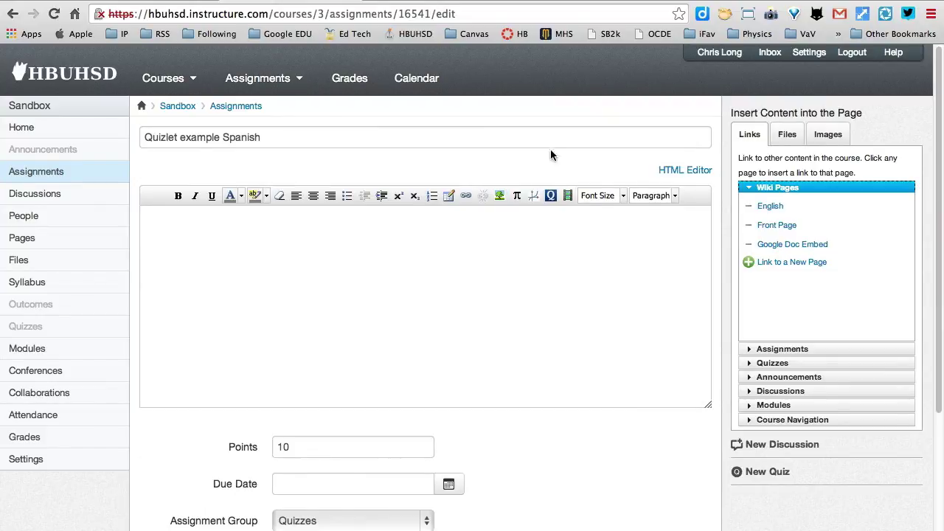
Paste the Space Race iframe code into the assignment's HTML, update the assignment and check the embedded game
click(685, 171)
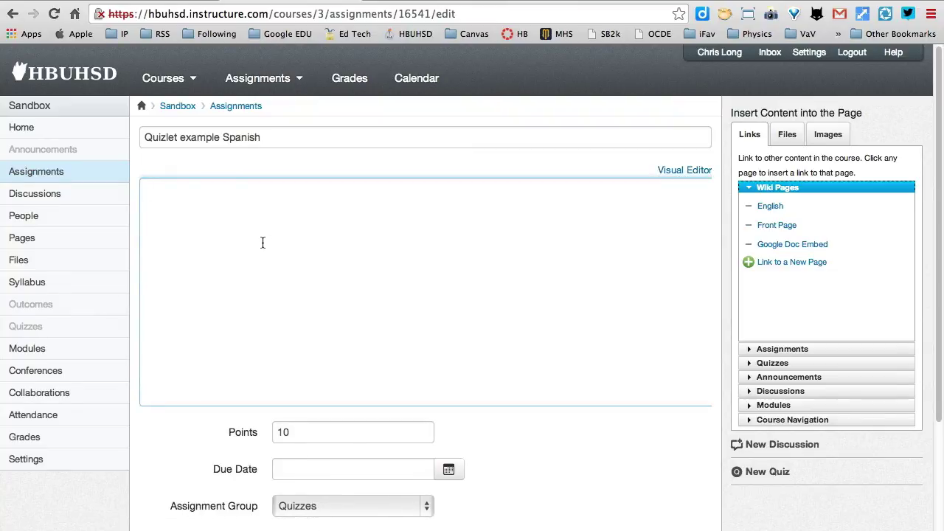
key(super+v)
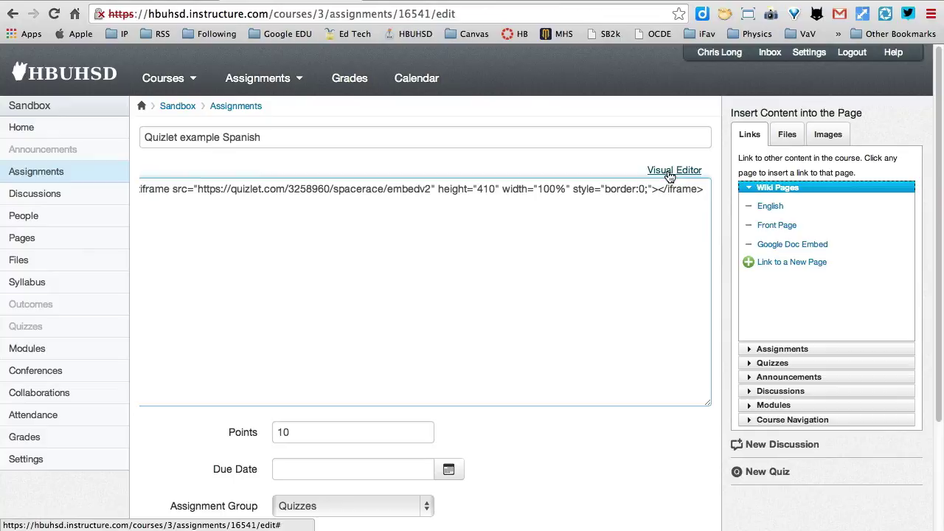
scroll(638, 272, down, 2)
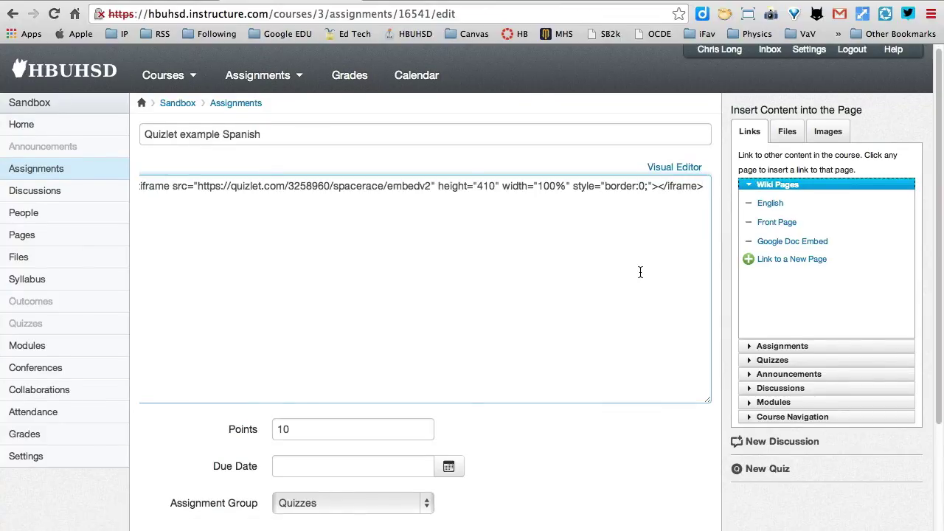
scroll(641, 254, down, 5)
scroll(642, 225, up, 5)
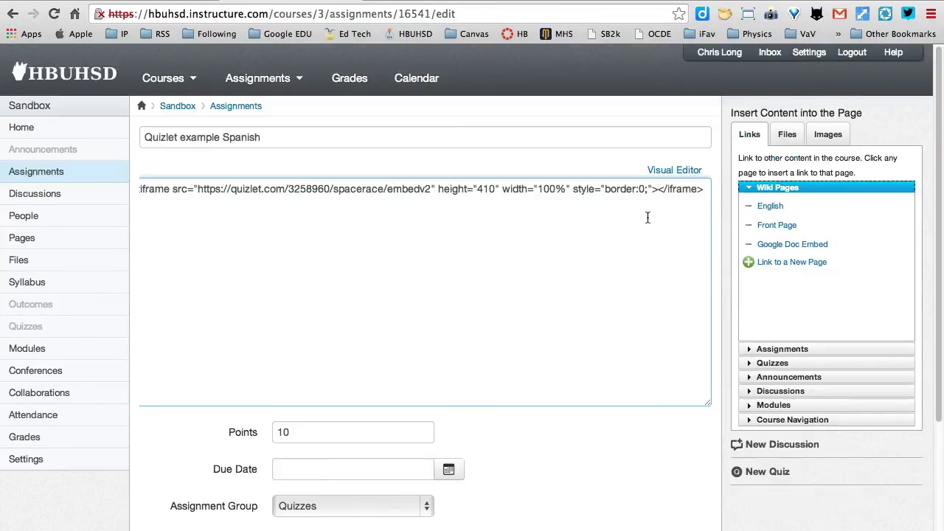
scroll(645, 232, down, 5)
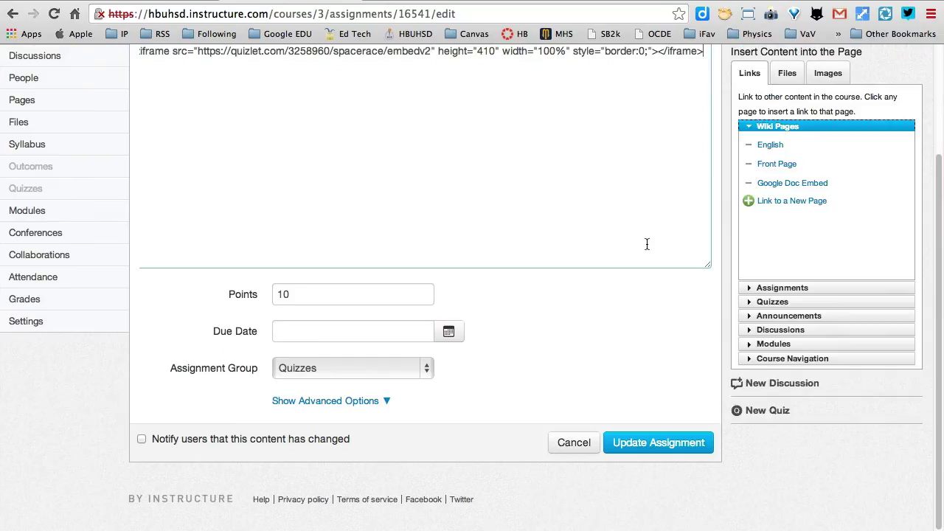
click(678, 444)
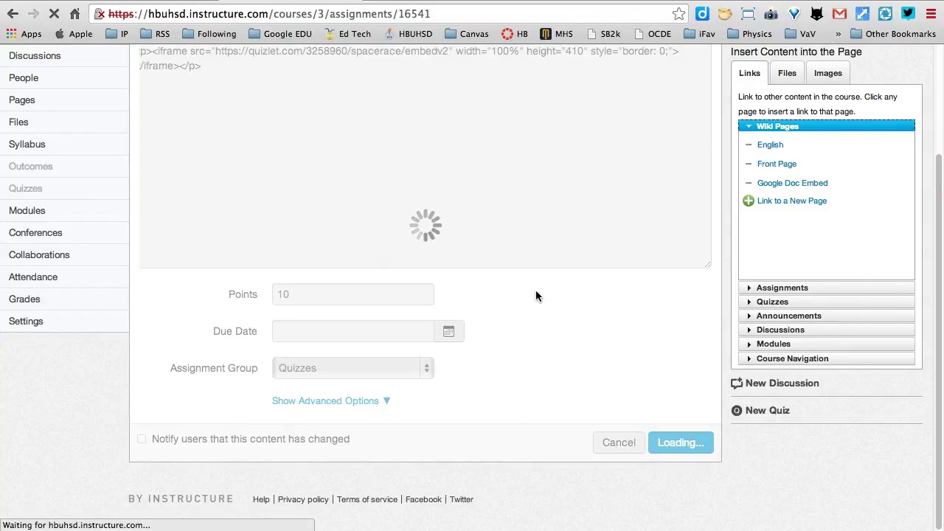
scroll(601, 277, down, 3)
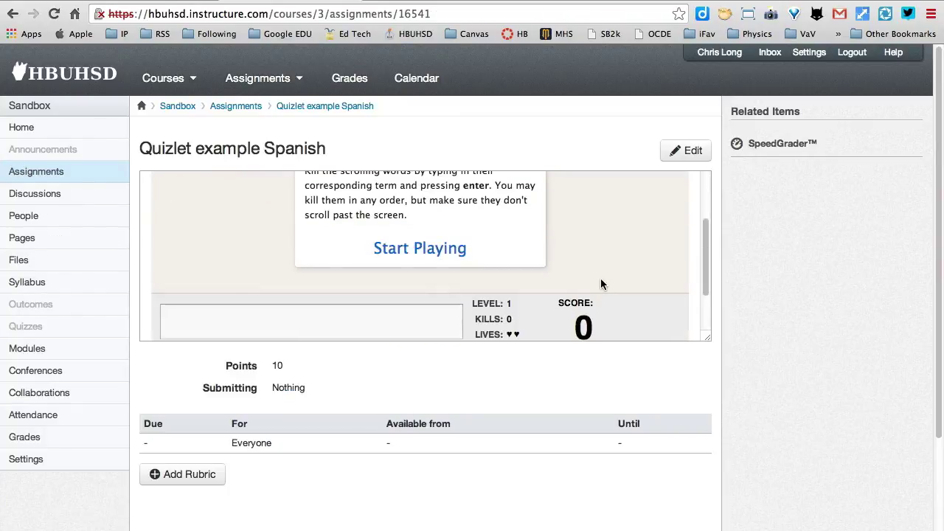
scroll(601, 279, up, 3)
scroll(600, 280, down, 3)
scroll(599, 281, down, 2)
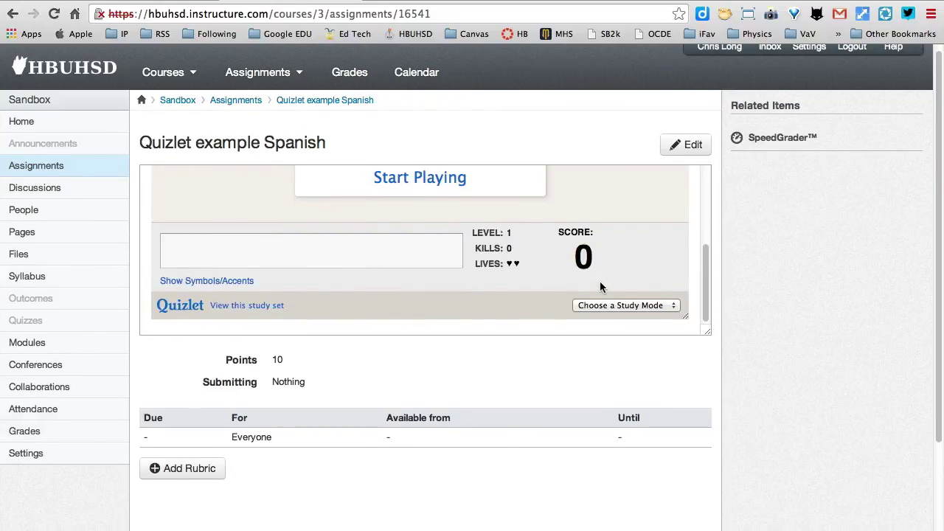
scroll(599, 282, up, 4)
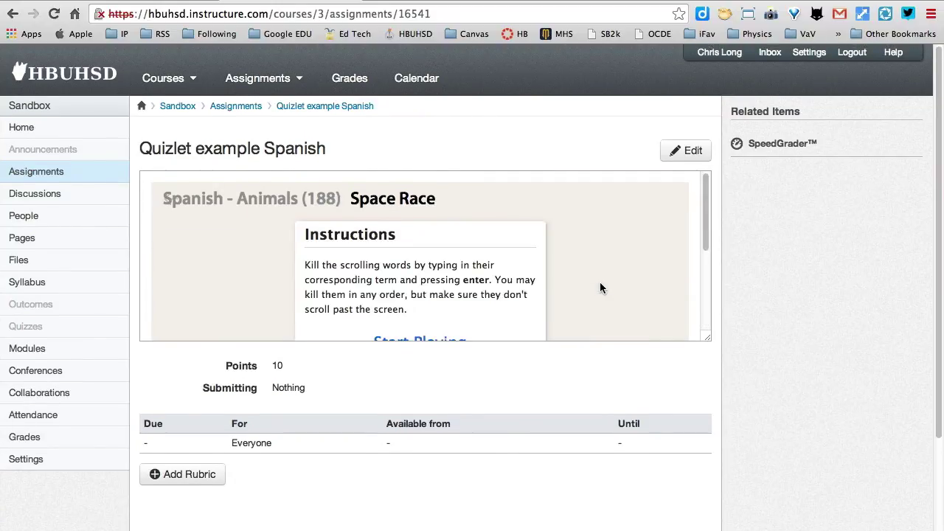
Switch to the student's browser window, reload the Quizlet example Spanish assignment and examine the embedded Space Race game
click(177, 0)
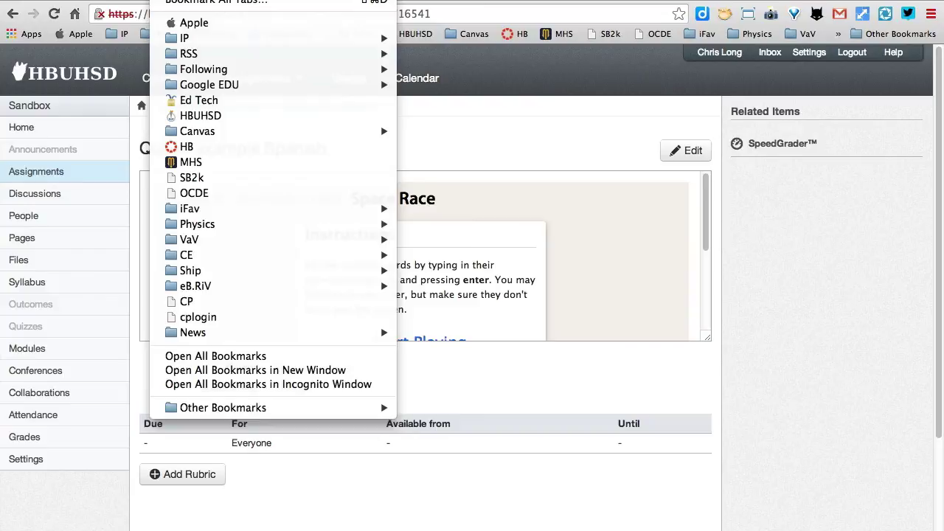
mouse_move(240, 0)
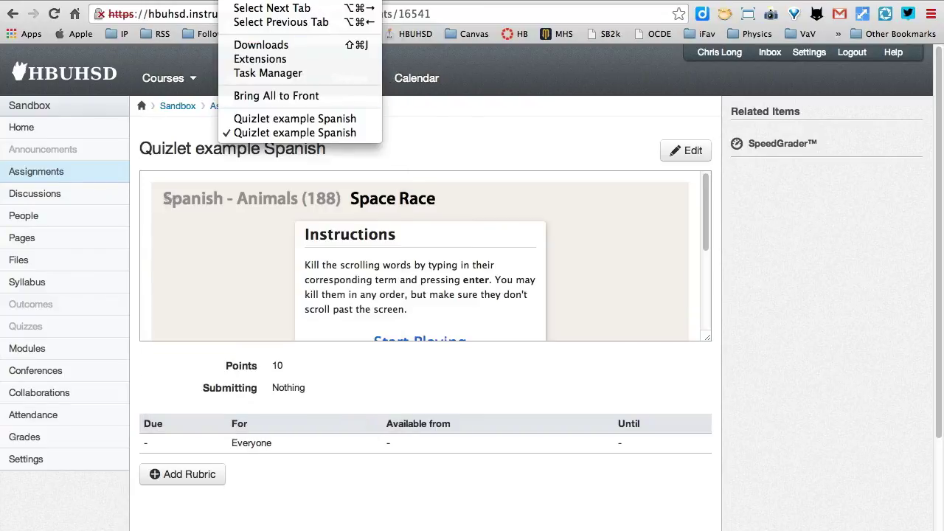
click(259, 118)
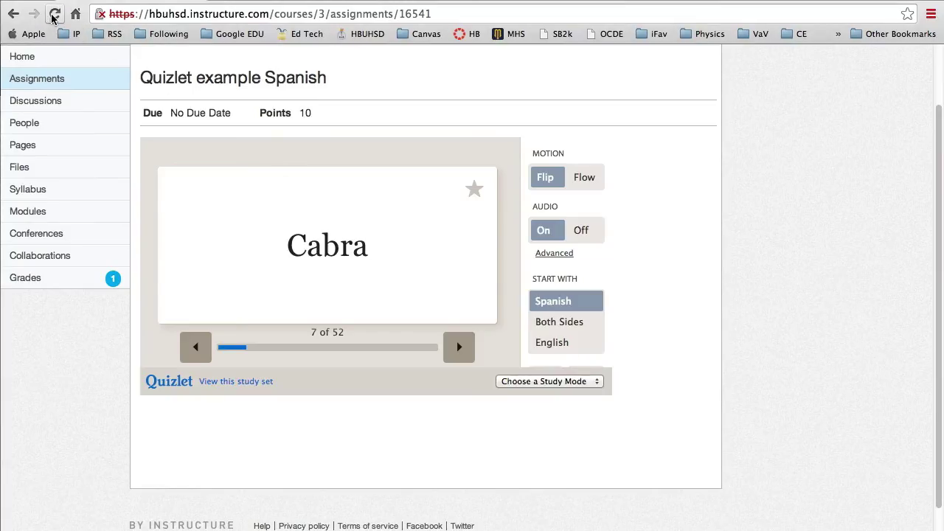
click(54, 14)
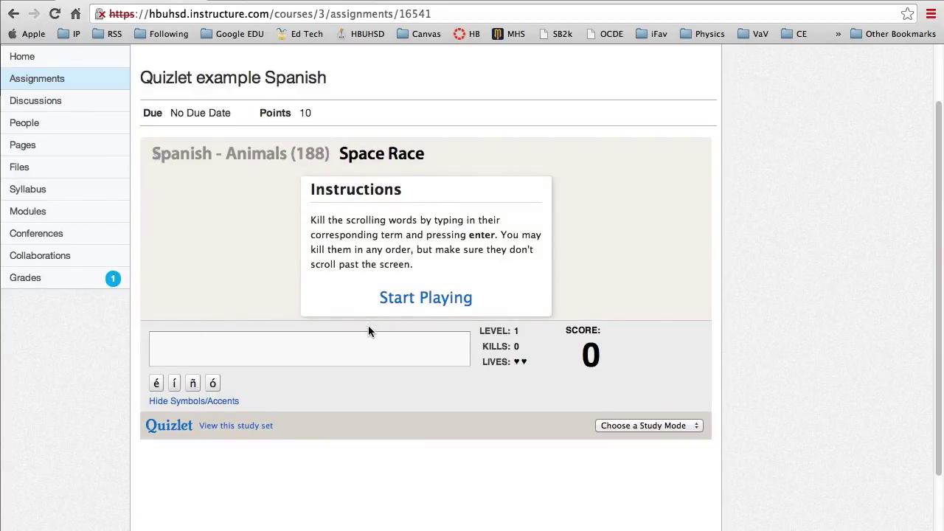
scroll(369, 331, up, 1)
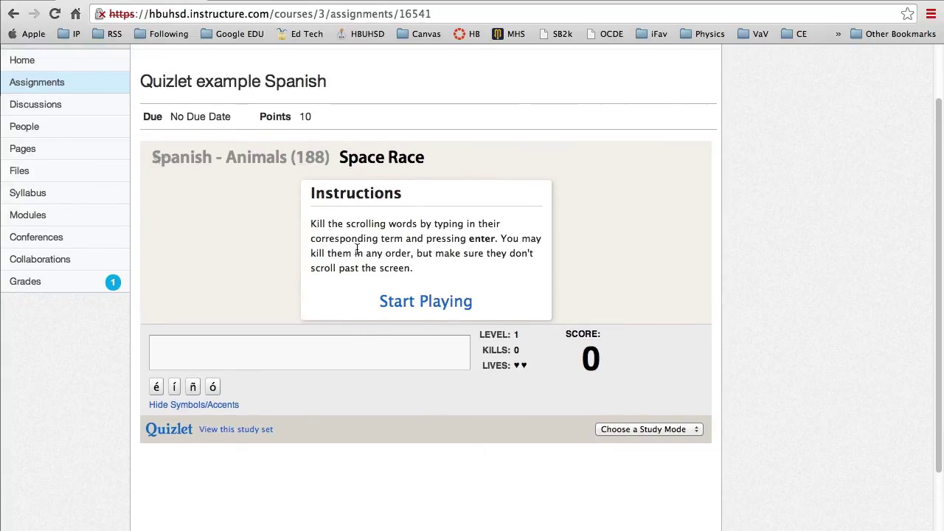
scroll(362, 280, up, 3)
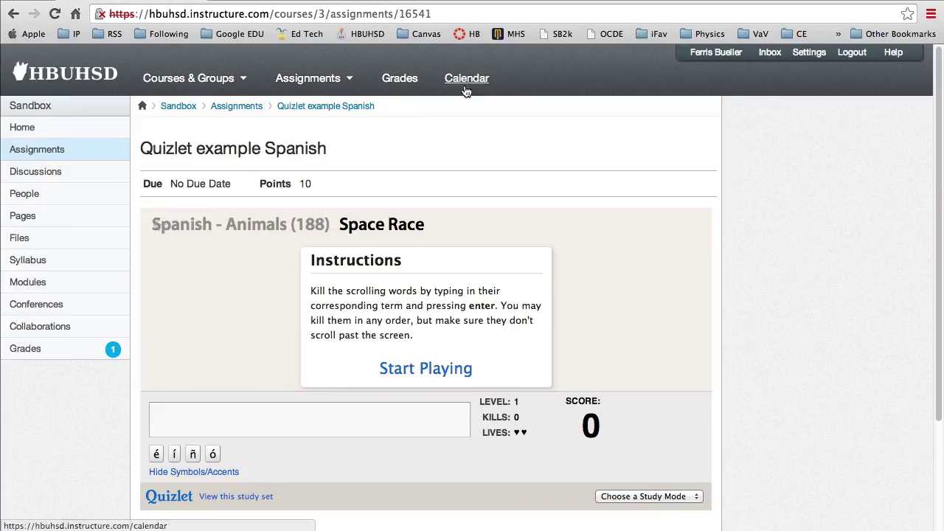
mouse_move(302, 77)
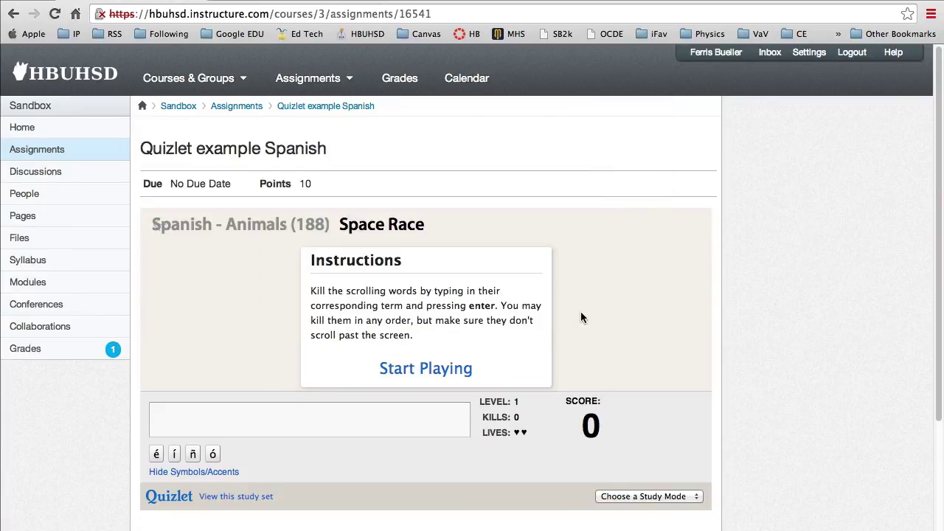
scroll(546, 295, down, 1)
scroll(347, 221, down, 1)
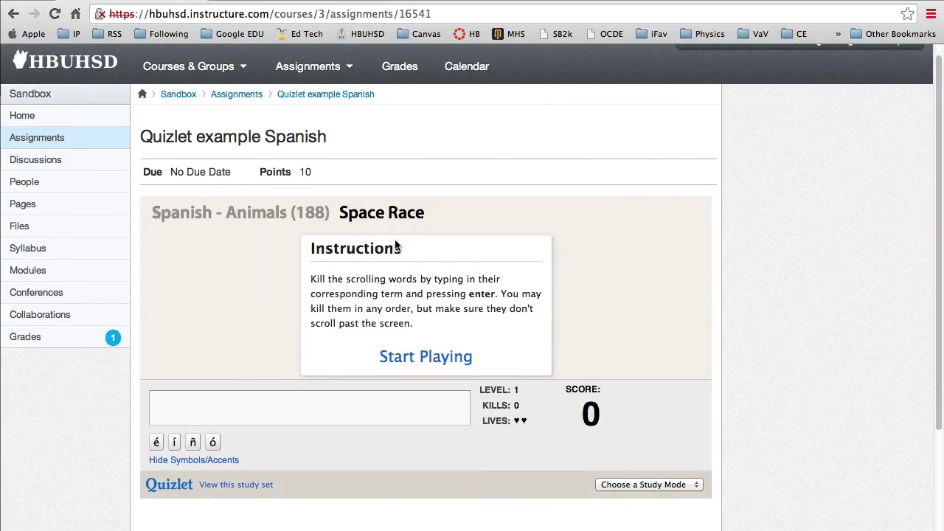
scroll(399, 247, down, 5)
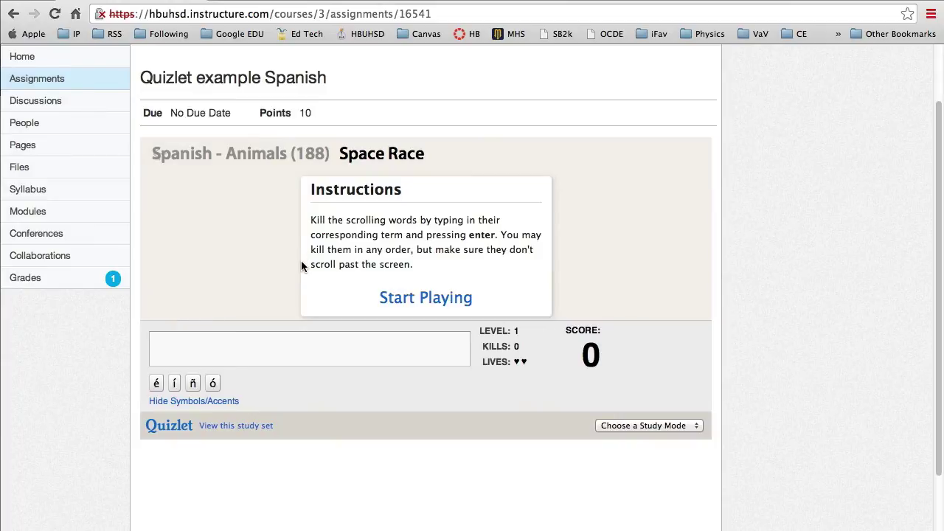